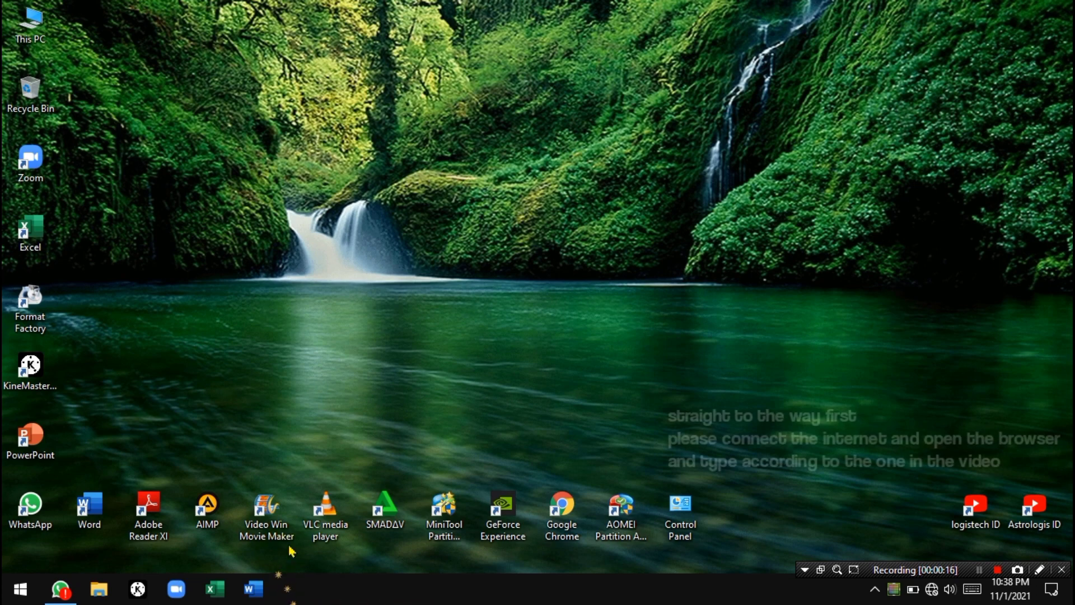
pyautogui.rightClick(509, 359)
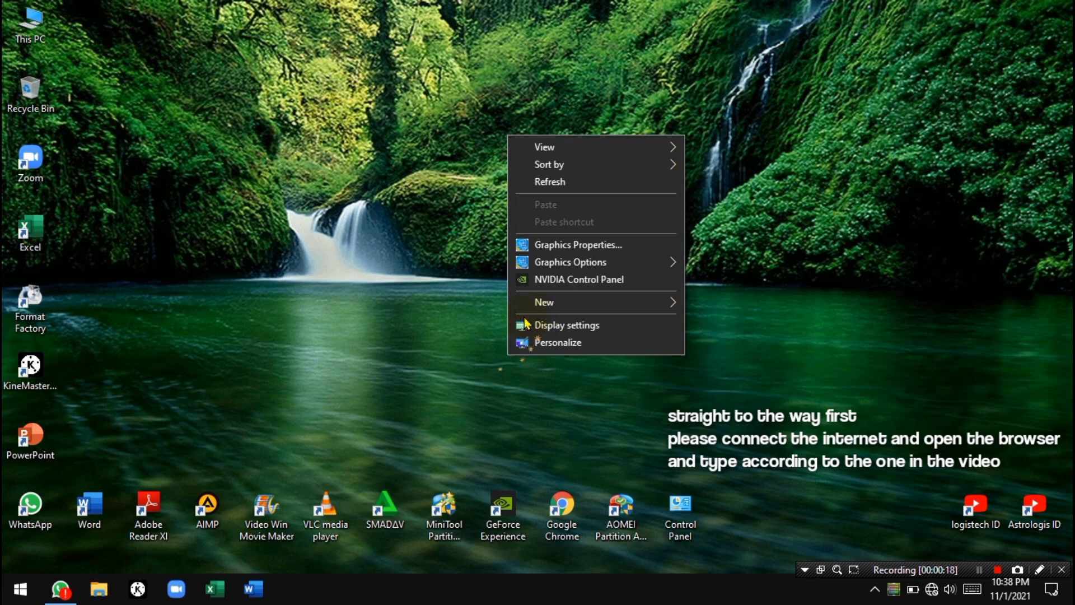
pyautogui.click(554, 181)
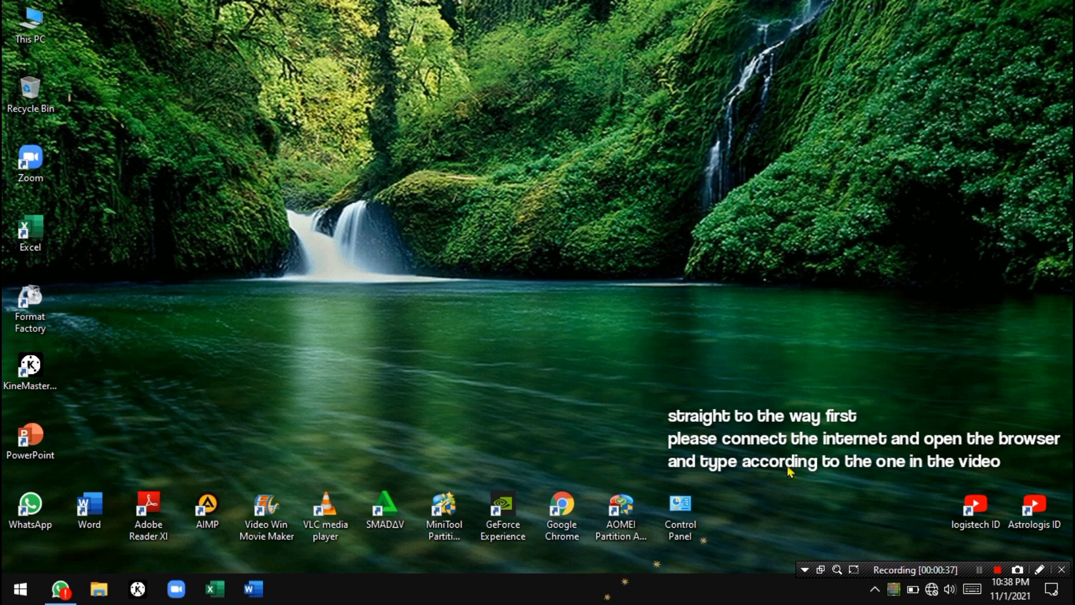
# Connect the computer to the Siwowedan Wi-Fi network
pyautogui.click(932, 590)
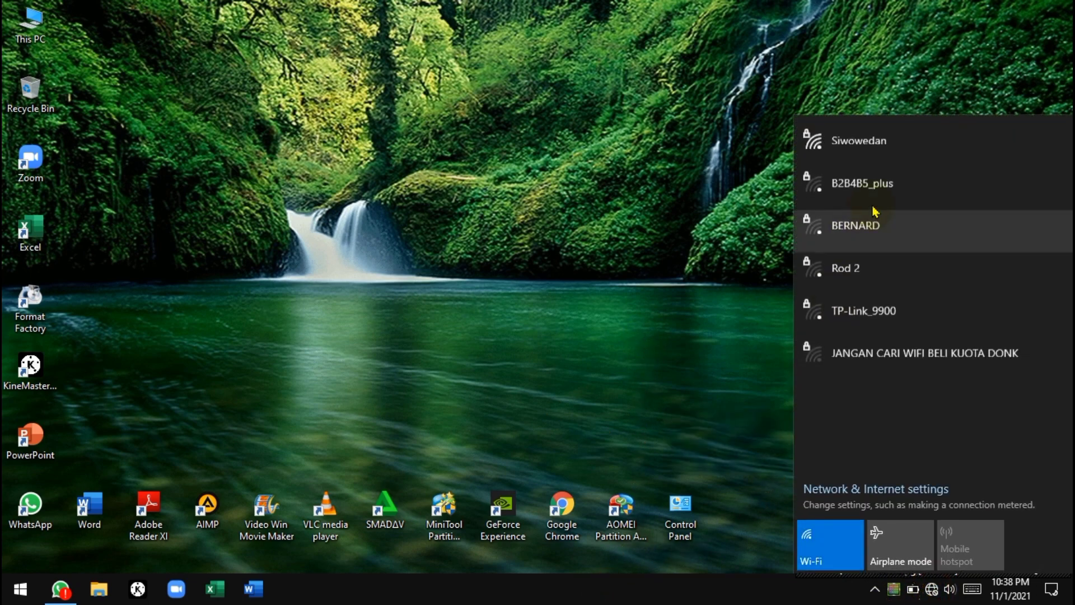
pyautogui.click(886, 162)
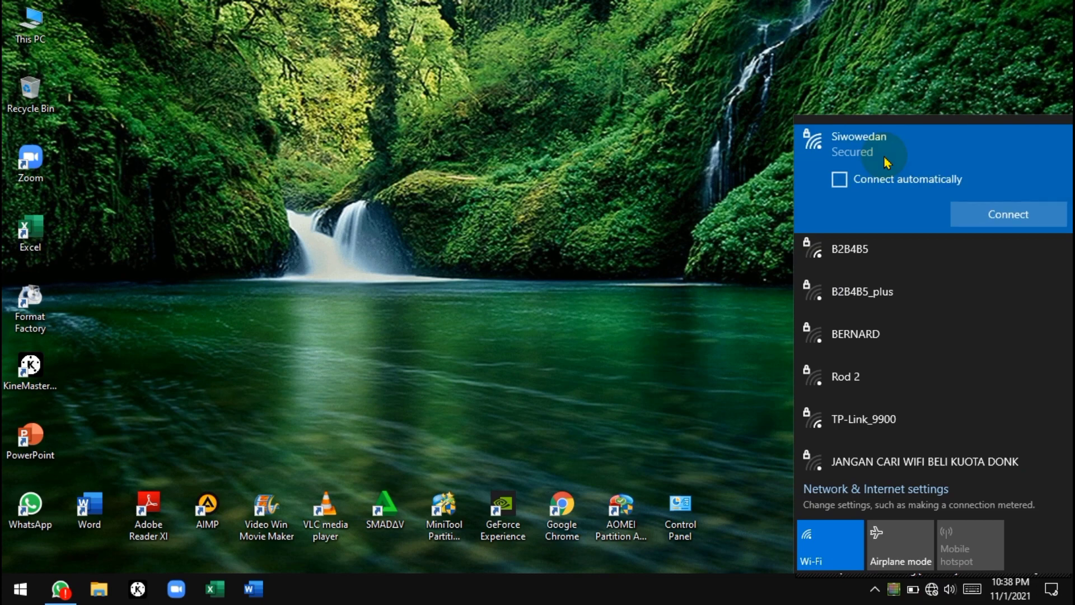
pyautogui.click(986, 214)
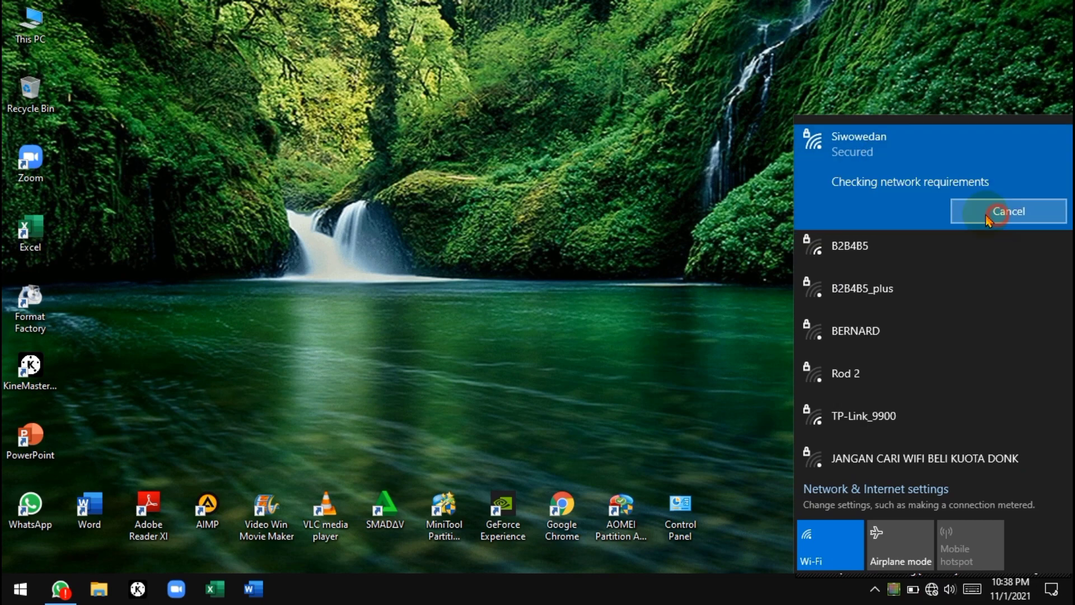
pyautogui.click(678, 297)
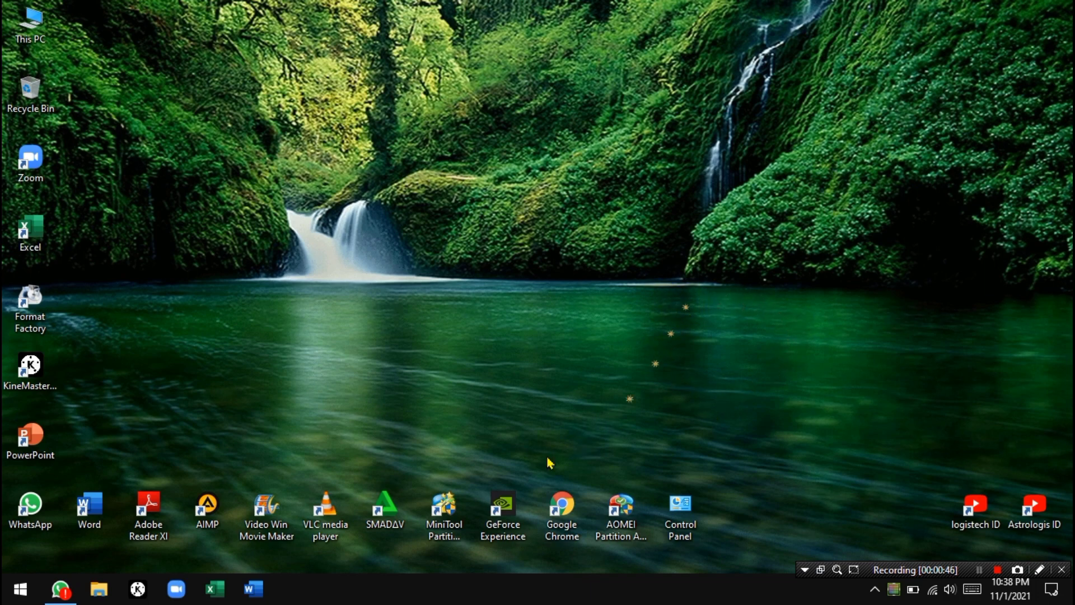
# Open Google Chrome and search the web for "taskbarx download"
pyautogui.doubleClick(561, 523)
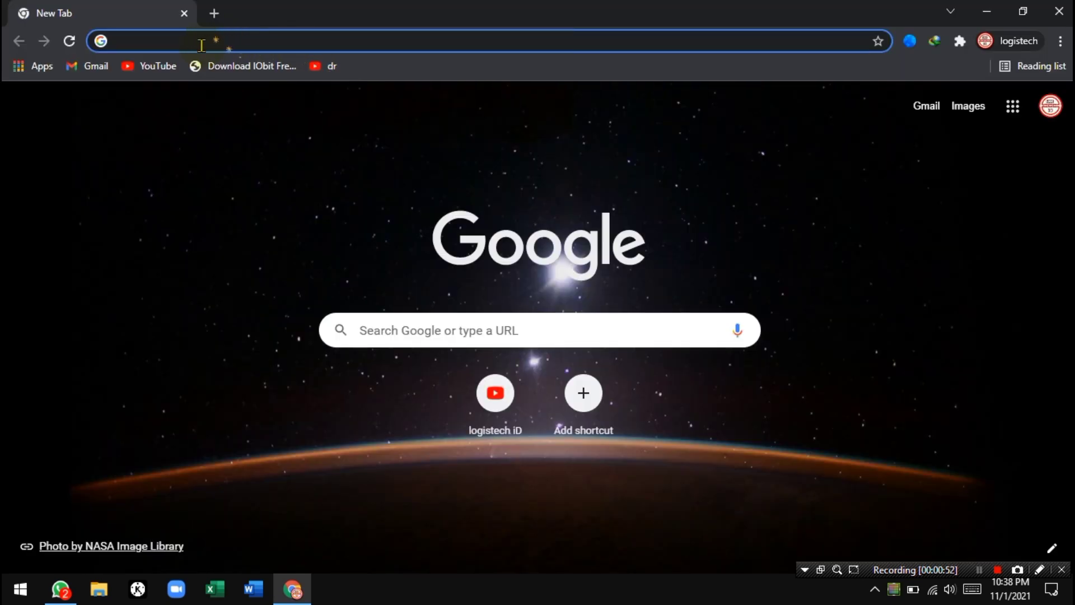
pyautogui.click(200, 45)
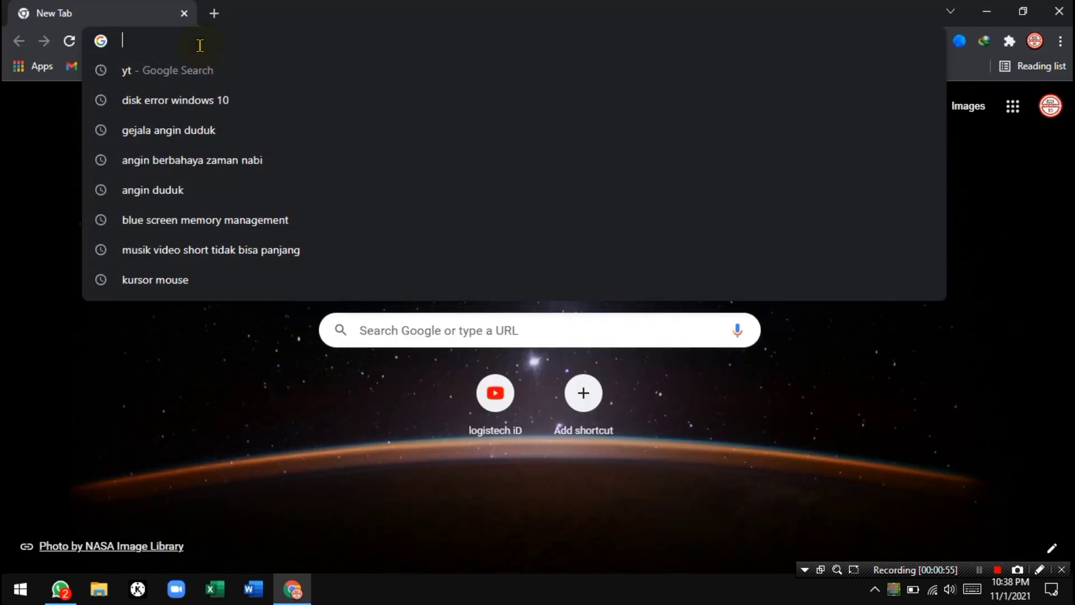
pyautogui.write('taskbar')
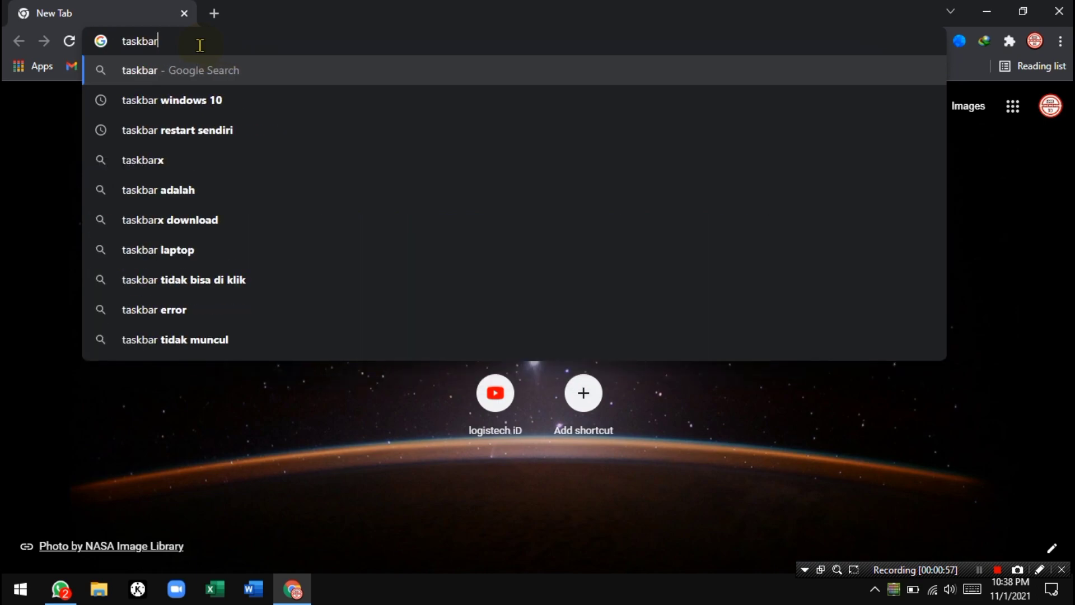
pyautogui.write('x')
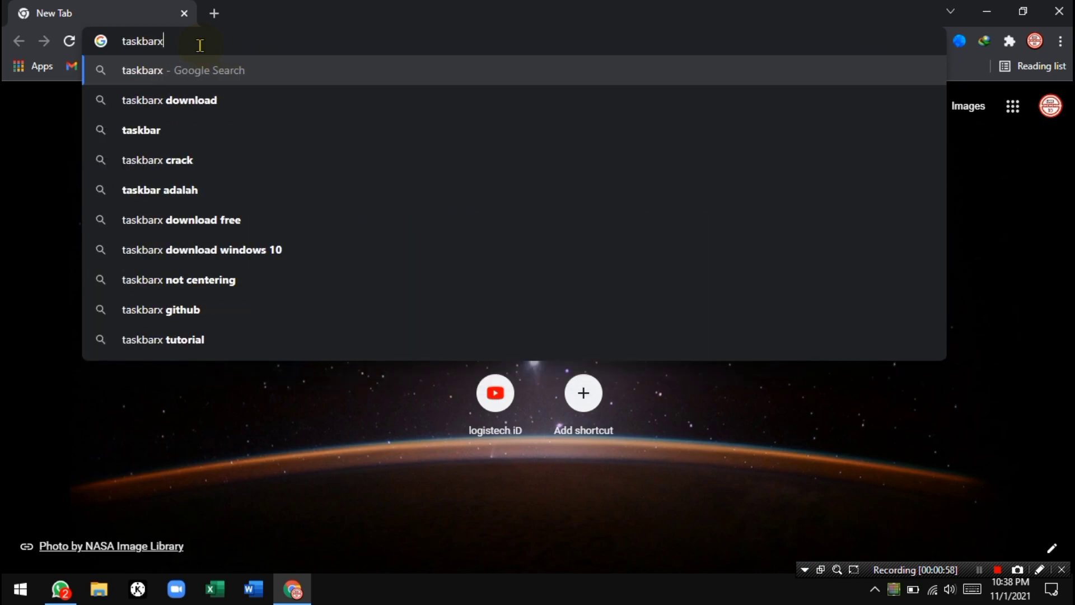
pyautogui.write(' downloa')
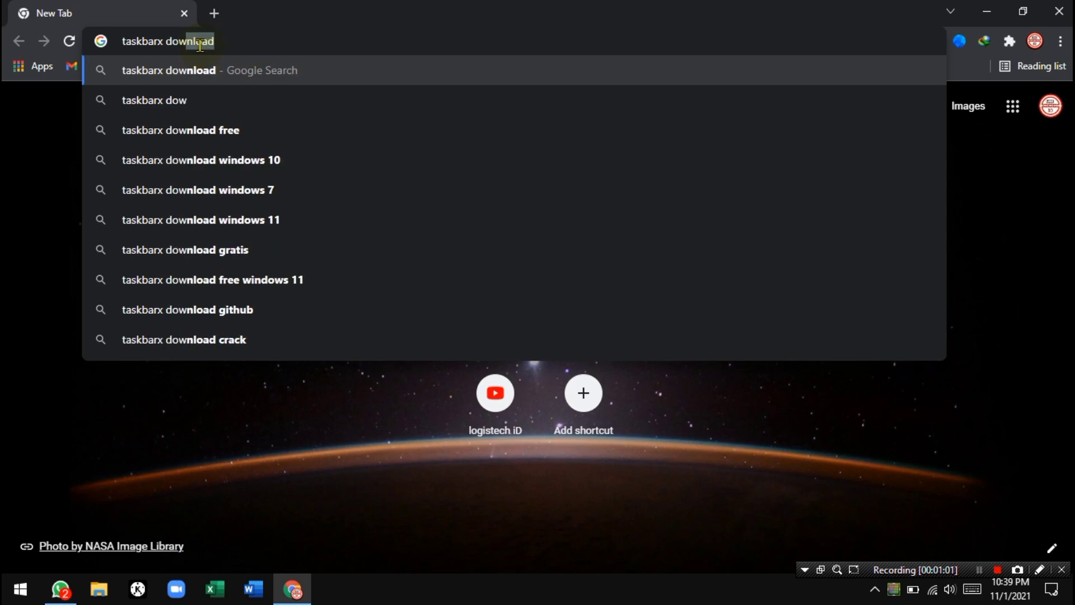
pyautogui.write('d')
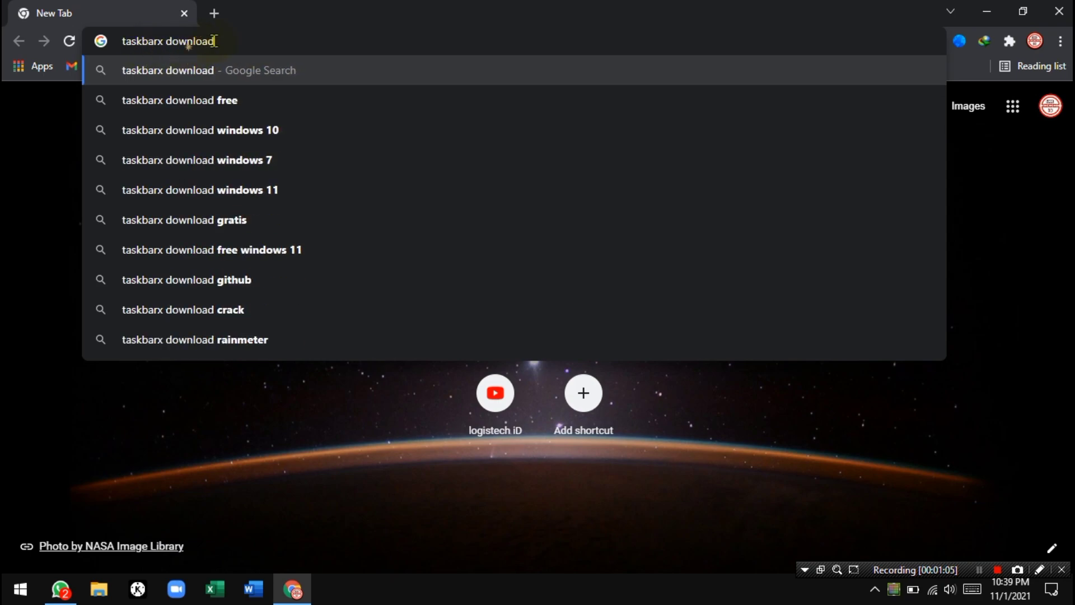
pyautogui.press('Return')
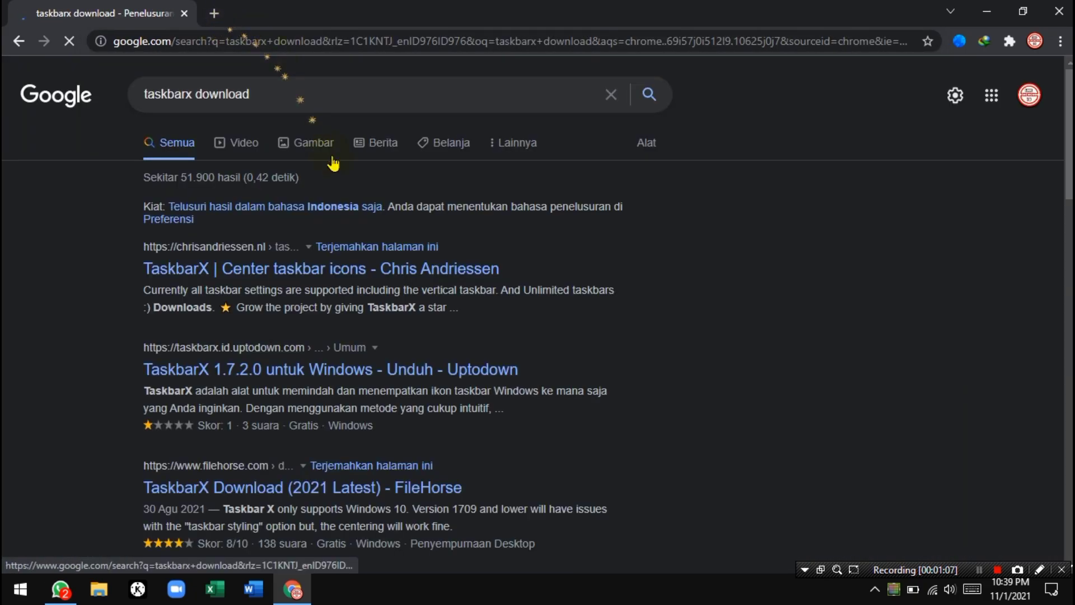
# Open the "TaskbarX | Center taskbar icons" search result and go to the page's Downloads section
pyautogui.scroll(-1, 392, 208)
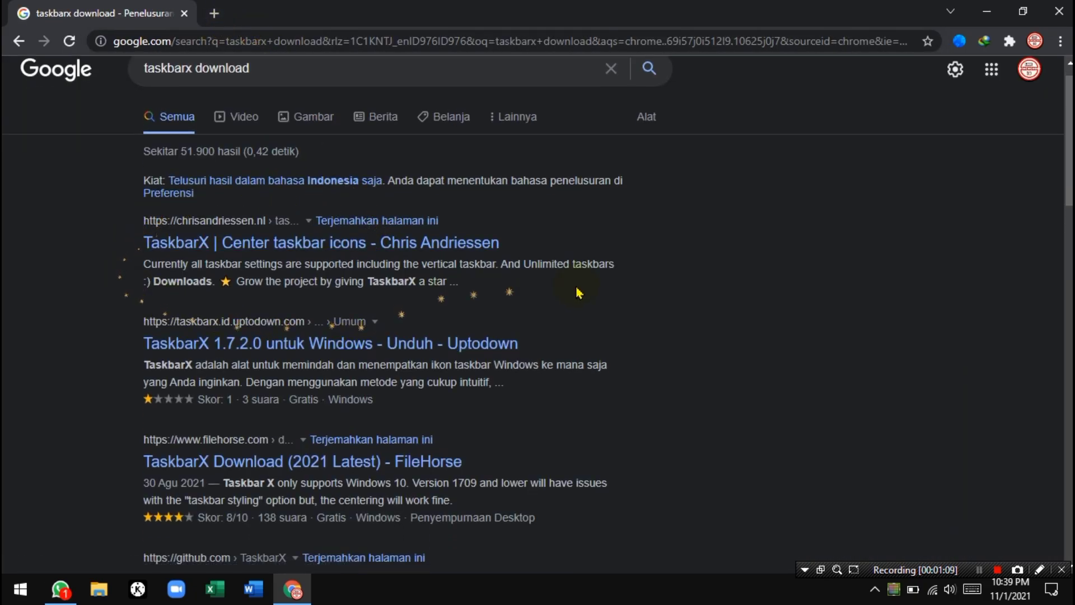
pyautogui.click(428, 243)
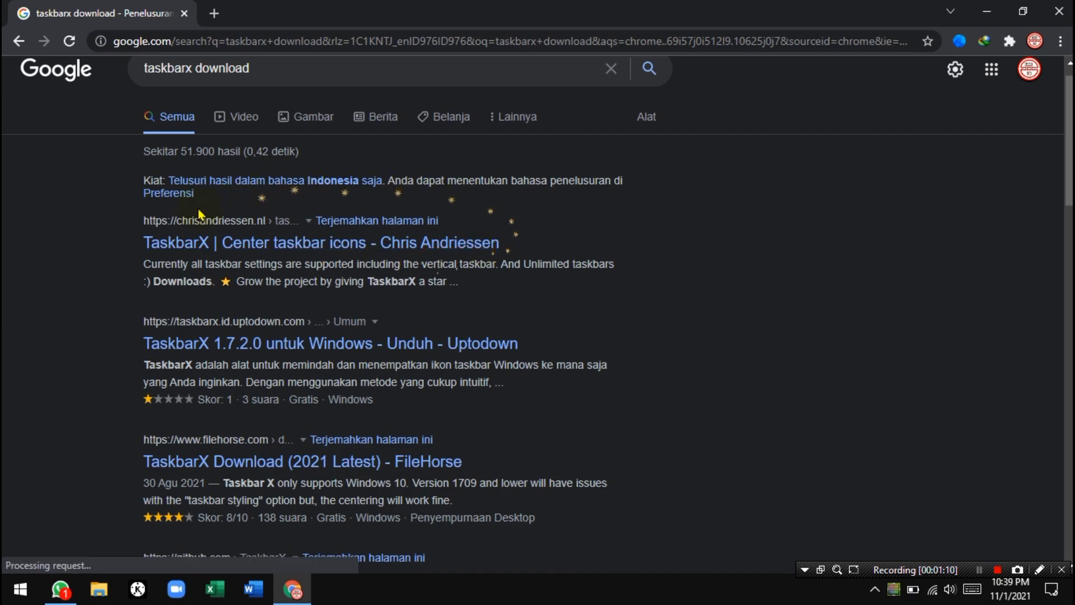
pyautogui.click(163, 247)
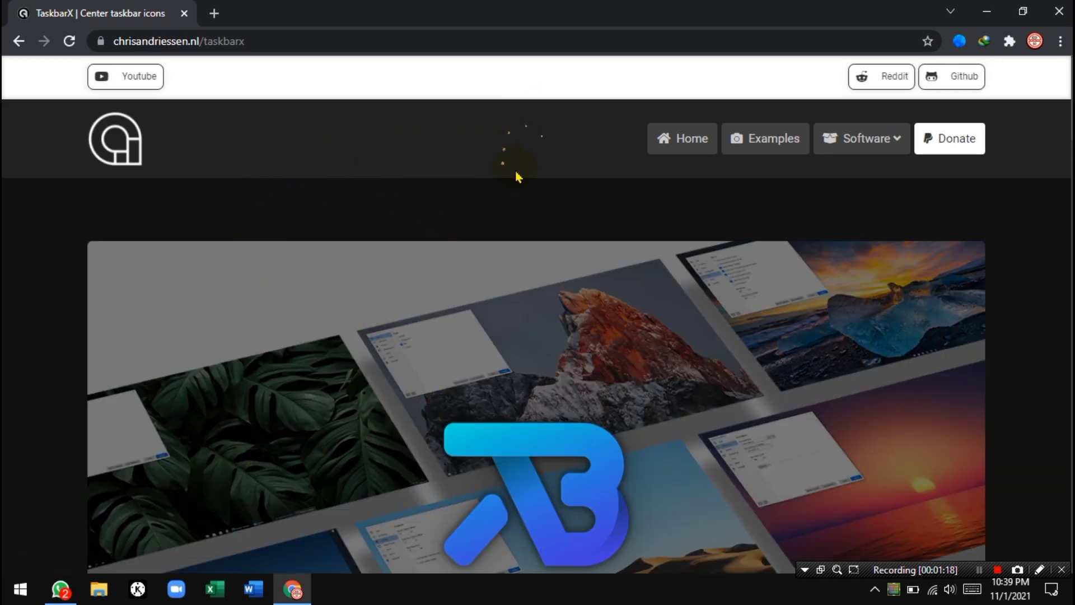
pyautogui.scroll(-8, 517, 177)
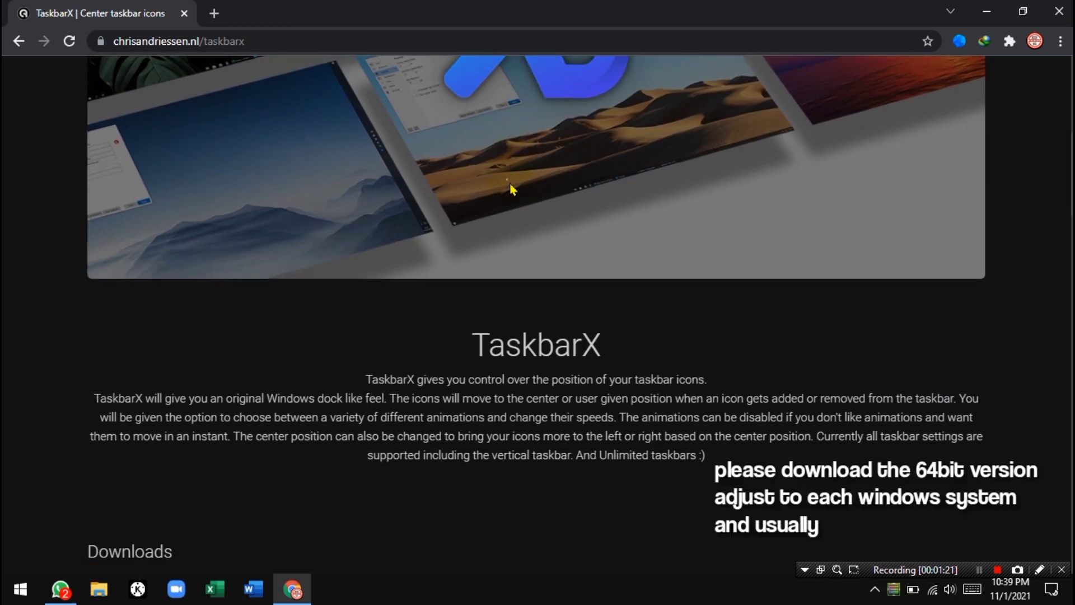
pyautogui.scroll(-8, 510, 189)
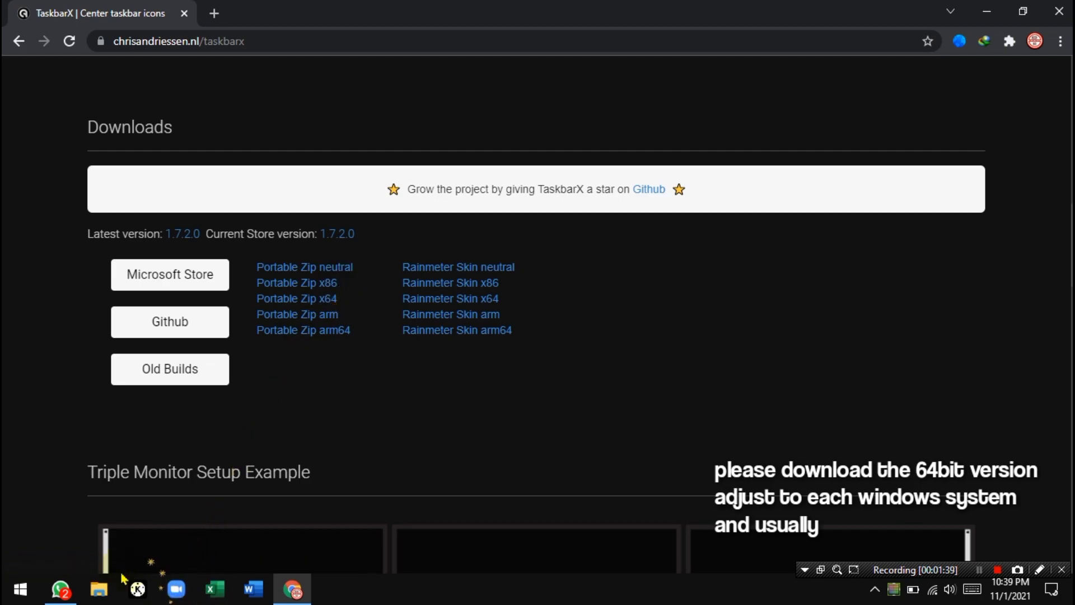
# Check the Windows system type in the properties of This PC, using File Explorer, and close the About page
pyautogui.click(102, 589)
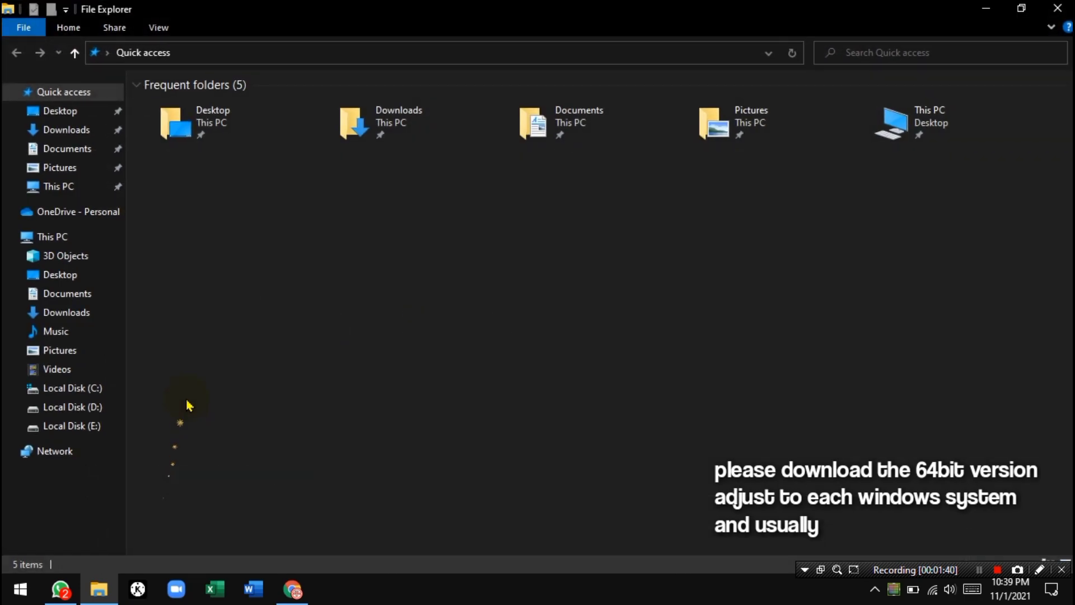
pyautogui.rightClick(64, 239)
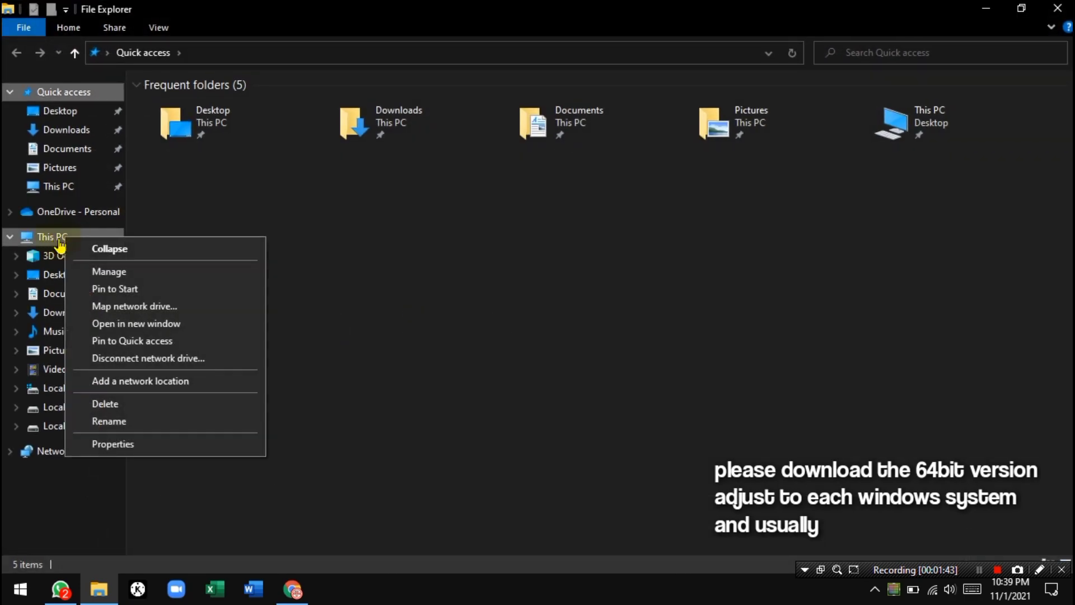
pyautogui.click(128, 445)
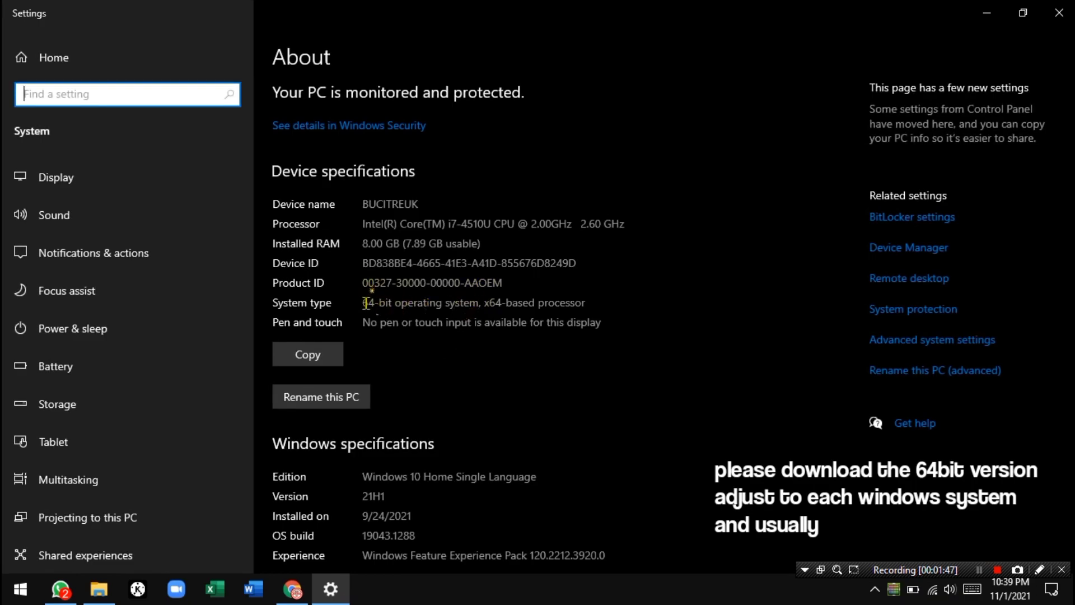
pyautogui.moveTo(366, 303); pyautogui.dragTo(383, 304)
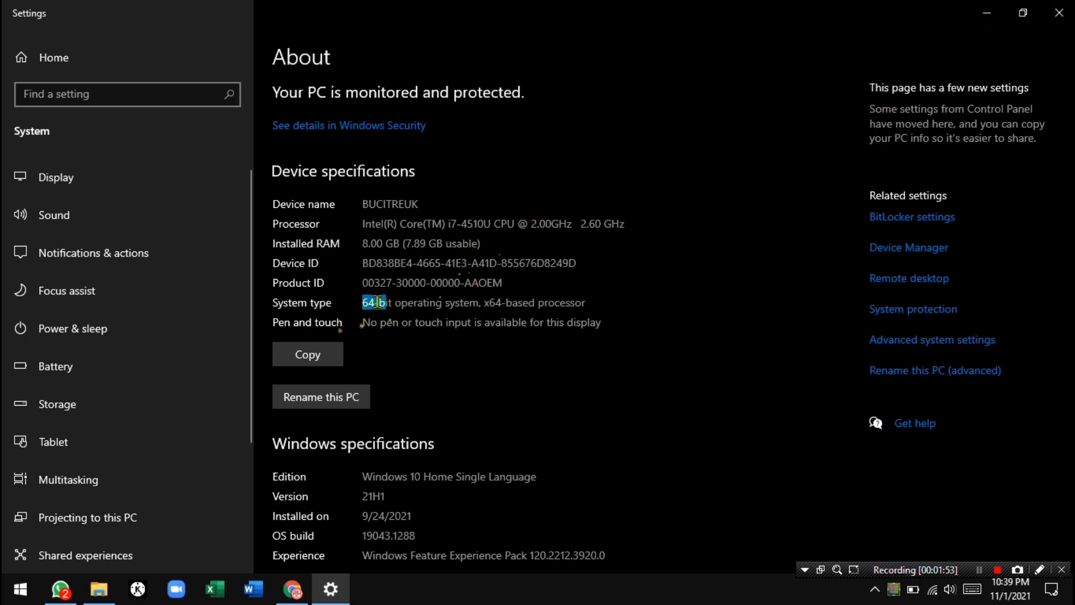
pyautogui.click(1059, 13)
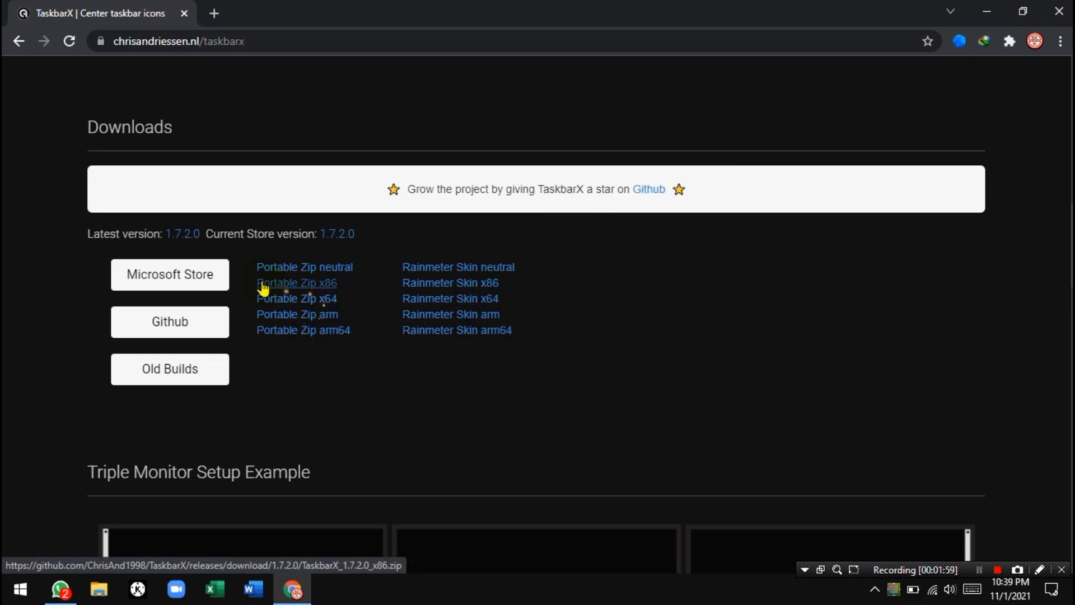
# Download the Portable Zip x64 version of TaskbarX to Downloads\Compressed and close the browser
pyautogui.click(301, 299)
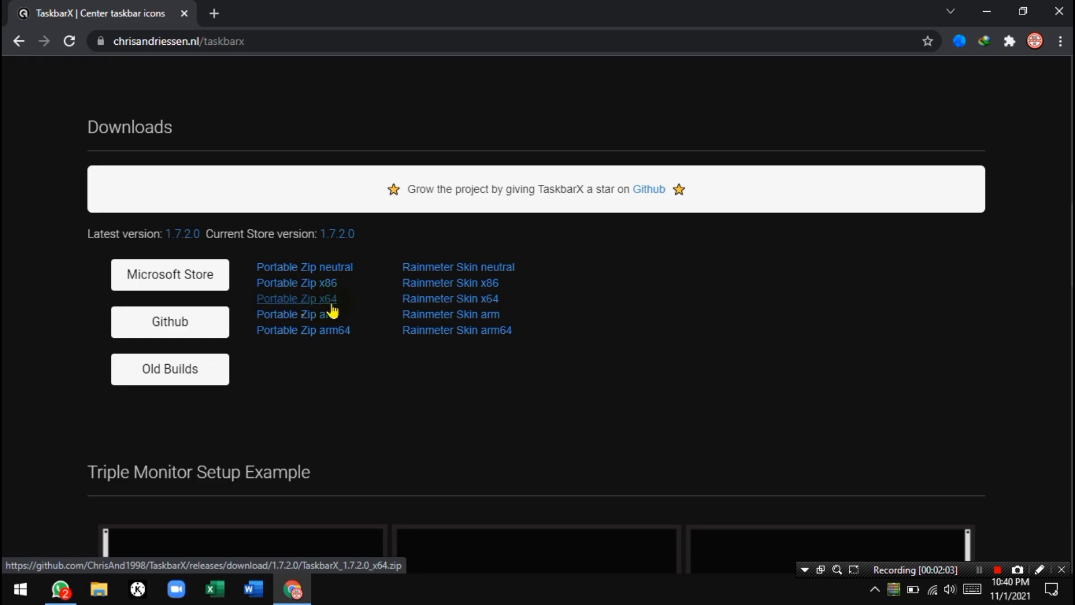
pyautogui.click(333, 307)
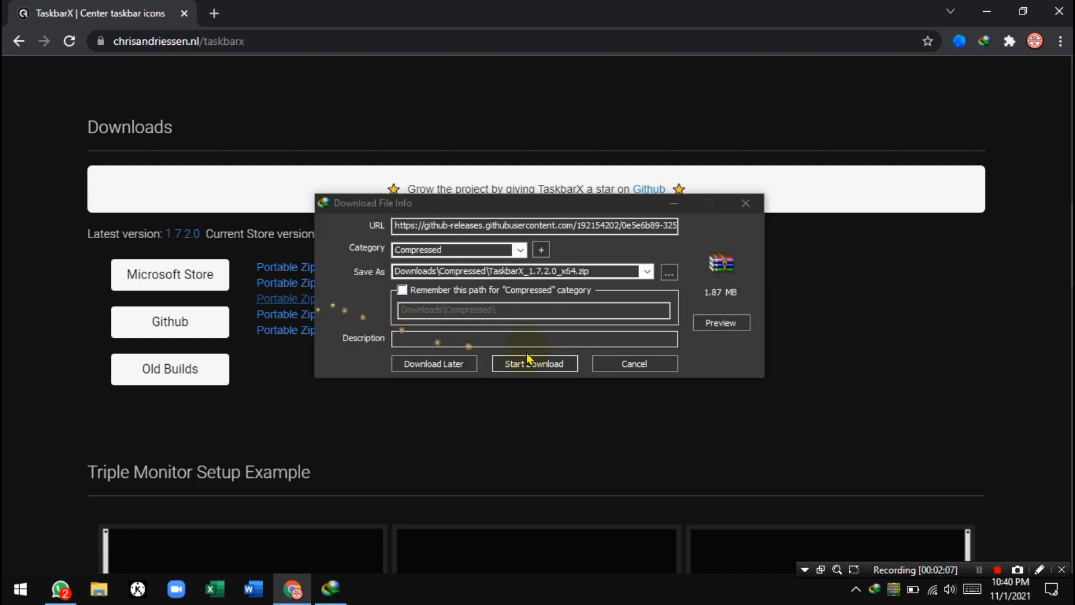
pyautogui.click(529, 365)
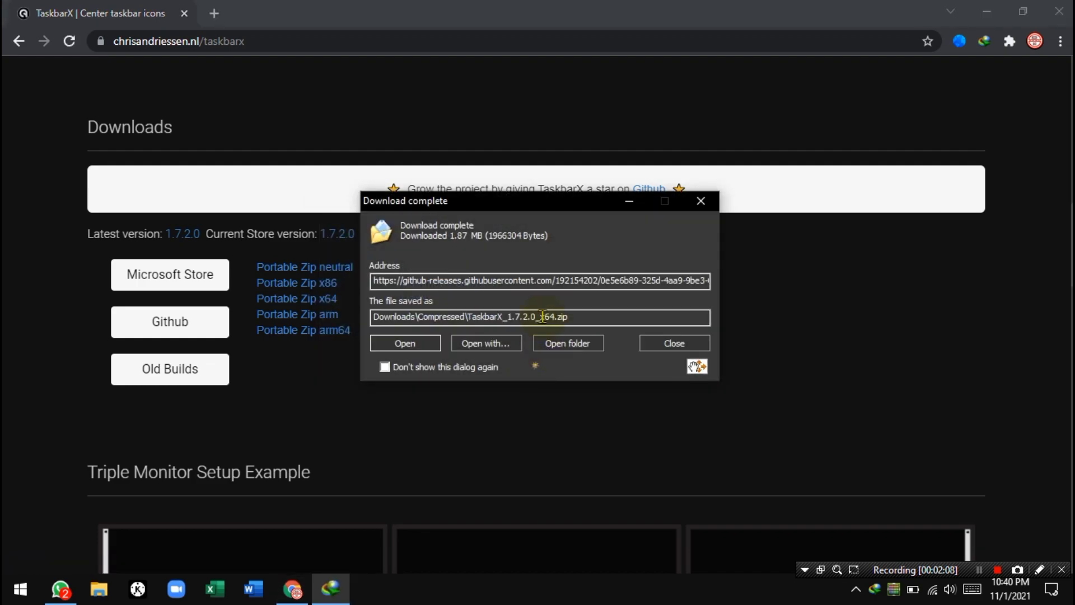
pyautogui.click(675, 343)
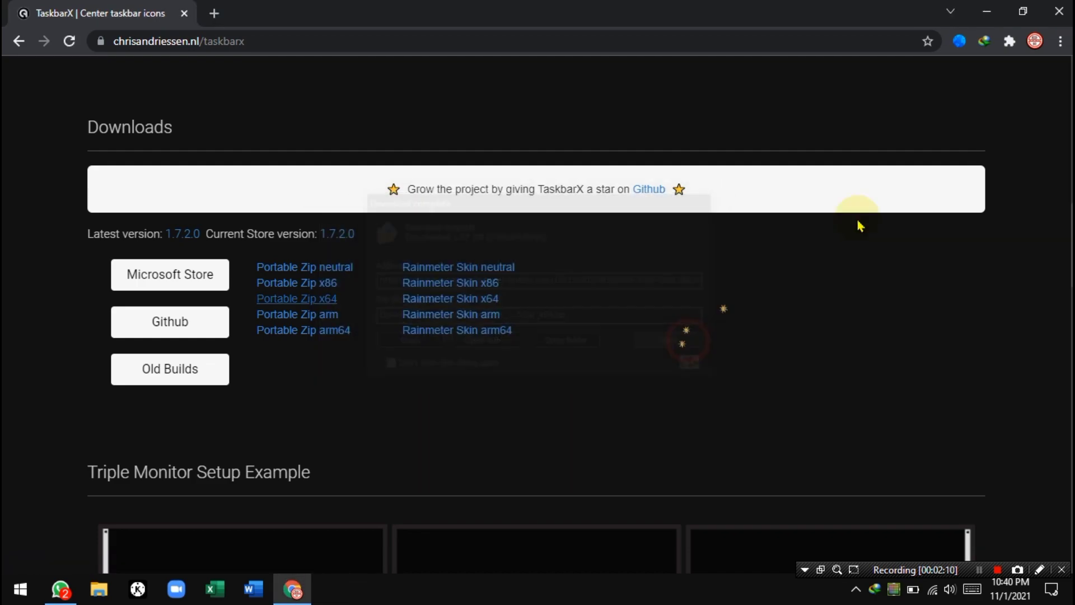
pyautogui.hotkey('alt', 'F4')
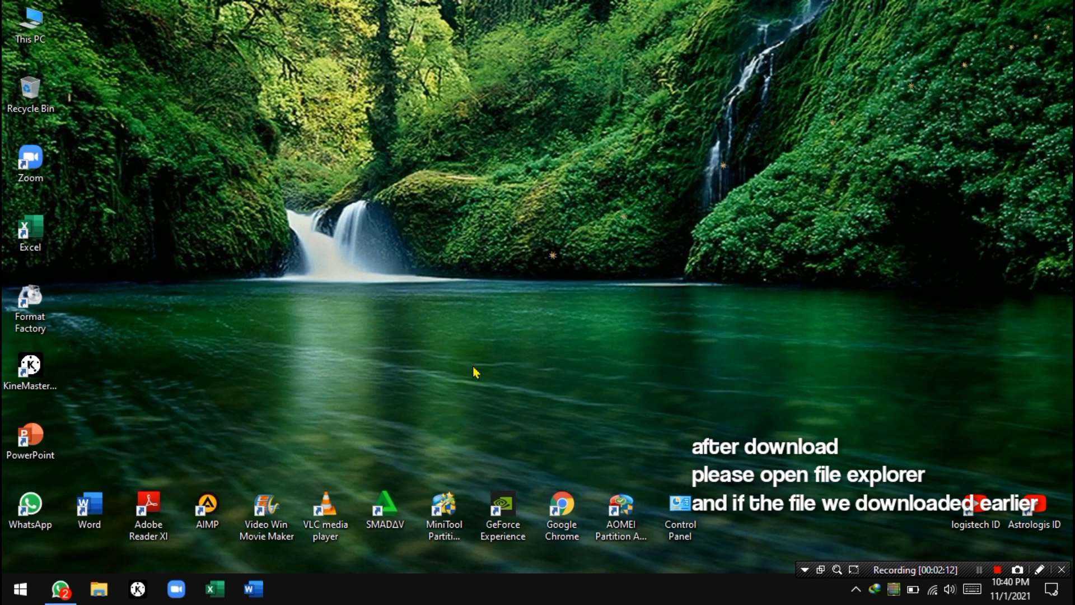
# Open the Compressed folder inside Downloads in File Explorer
pyautogui.click(98, 588)
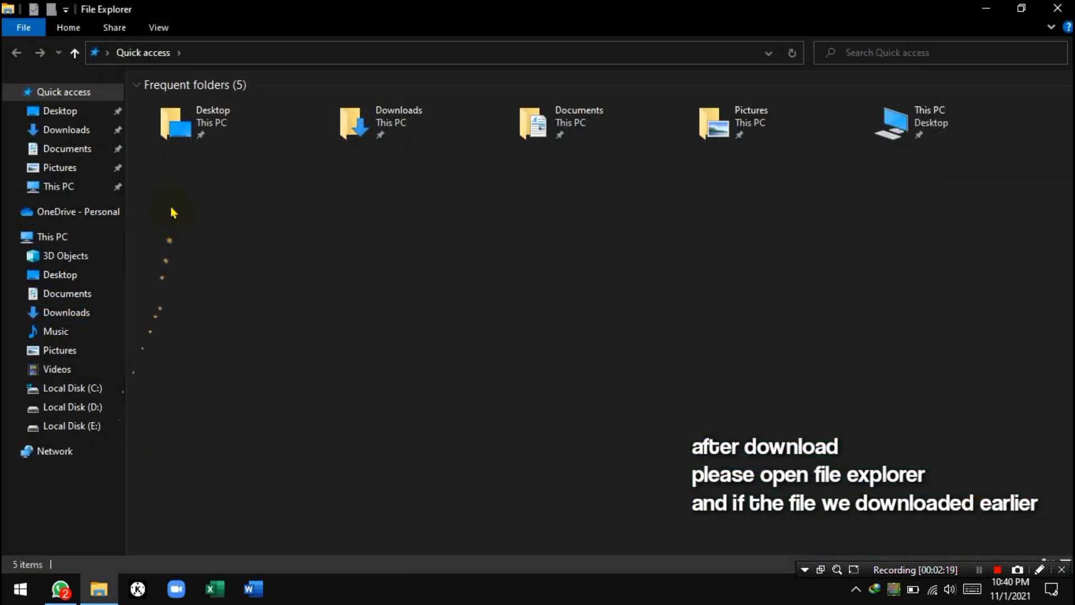
pyautogui.click(84, 134)
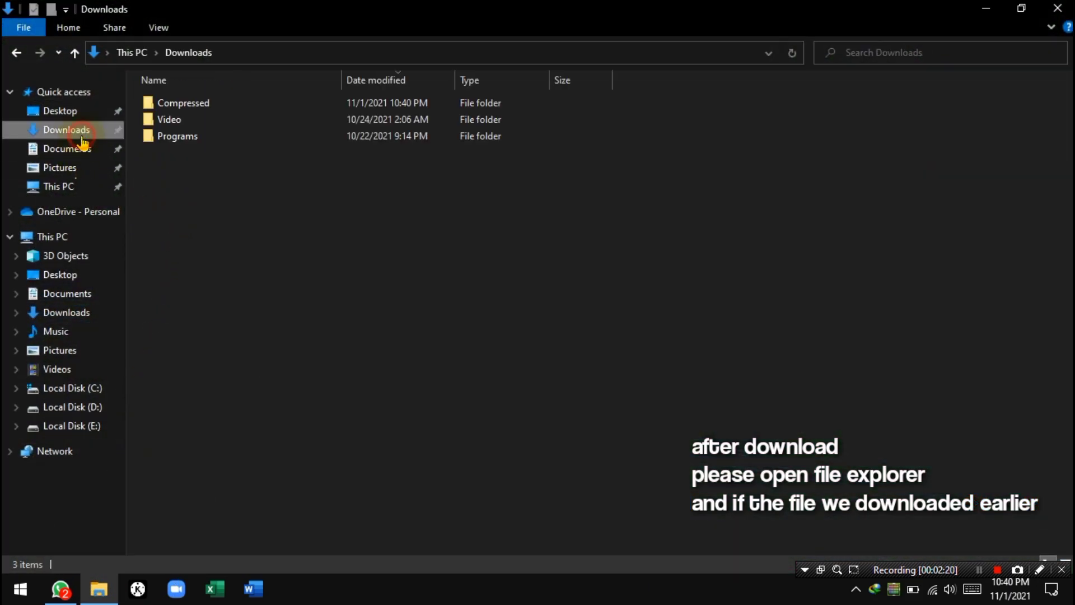
pyautogui.doubleClick(231, 103)
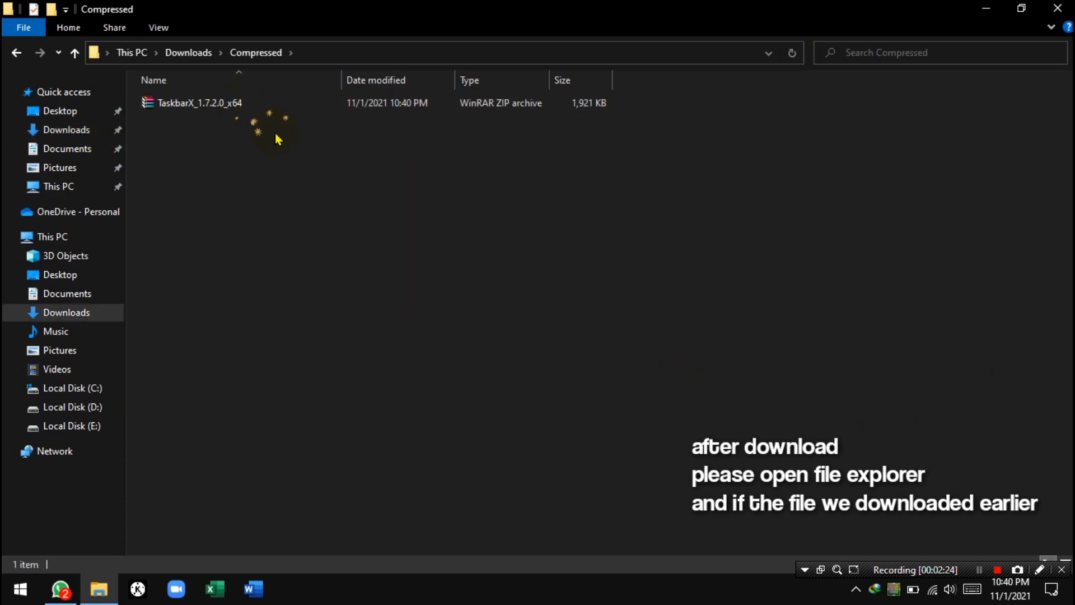
# Switch to WhatsApp, reply "bntar ya" in the chat with the unread message, and minimize its window
pyautogui.click(60, 588)
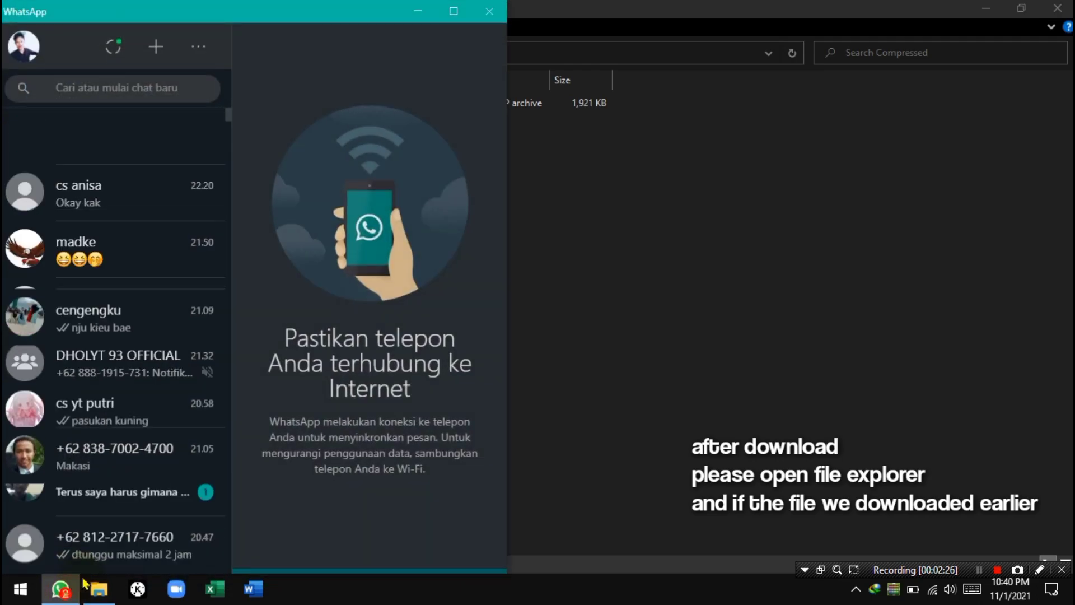
pyautogui.click(139, 133)
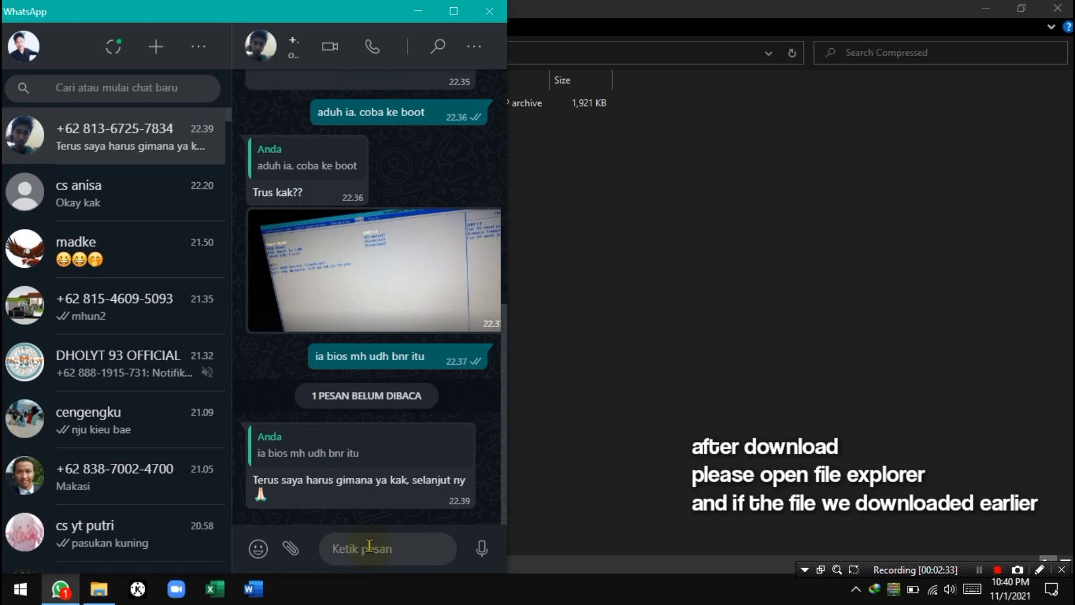
pyautogui.write('bntar ya')
pyautogui.press('Return')
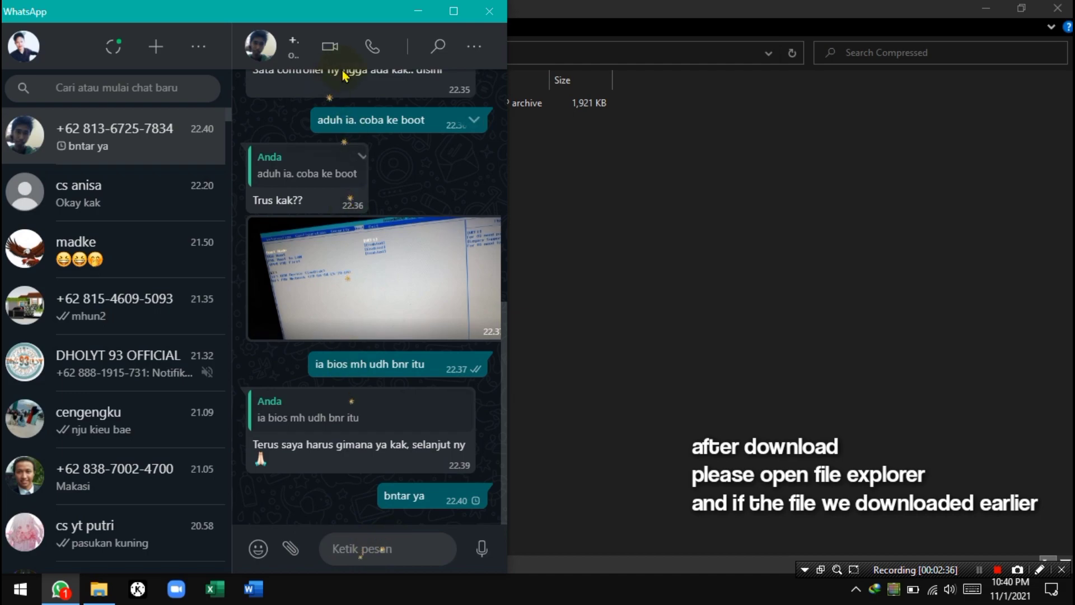
pyautogui.click(417, 12)
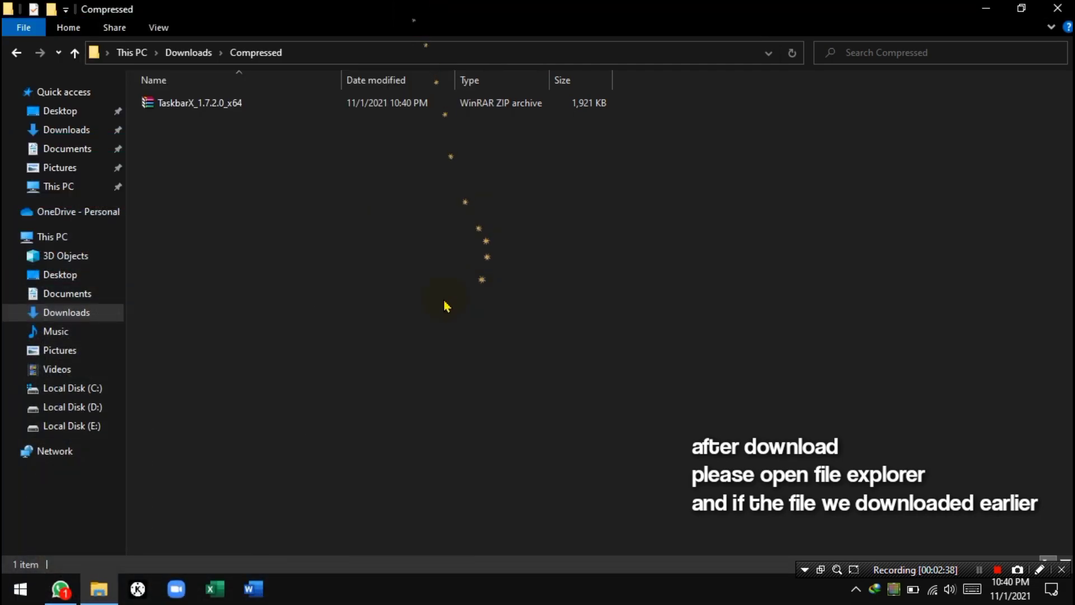
# Extract the TaskbarX_1.7.2.0_x64 ZIP archive into its own folder named TaskbarX_1.7.2.0_x64
pyautogui.click(200, 106)
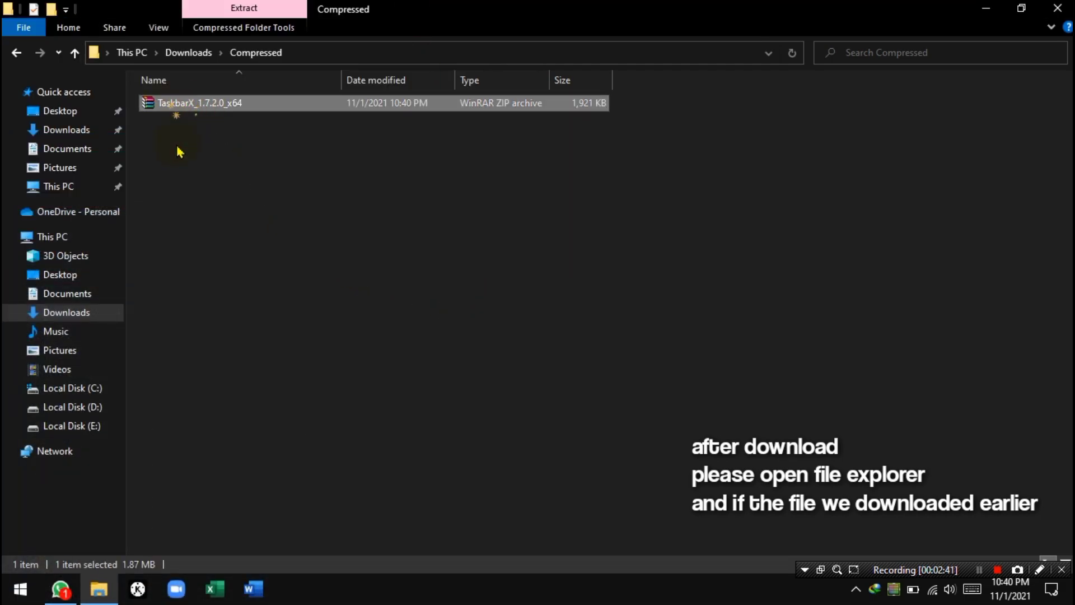
pyautogui.rightClick(177, 102)
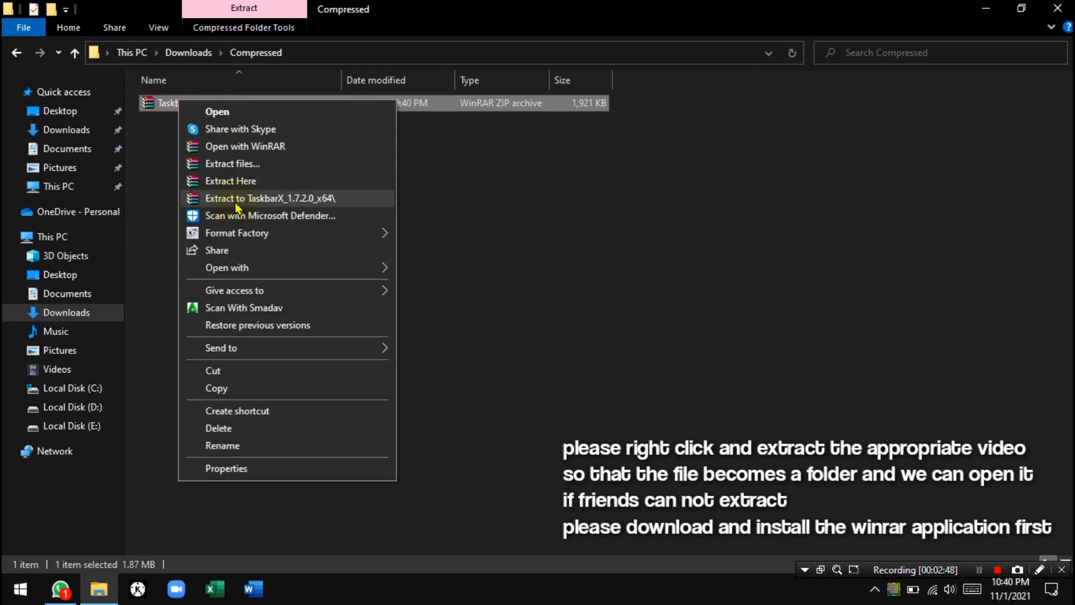
pyautogui.click(282, 199)
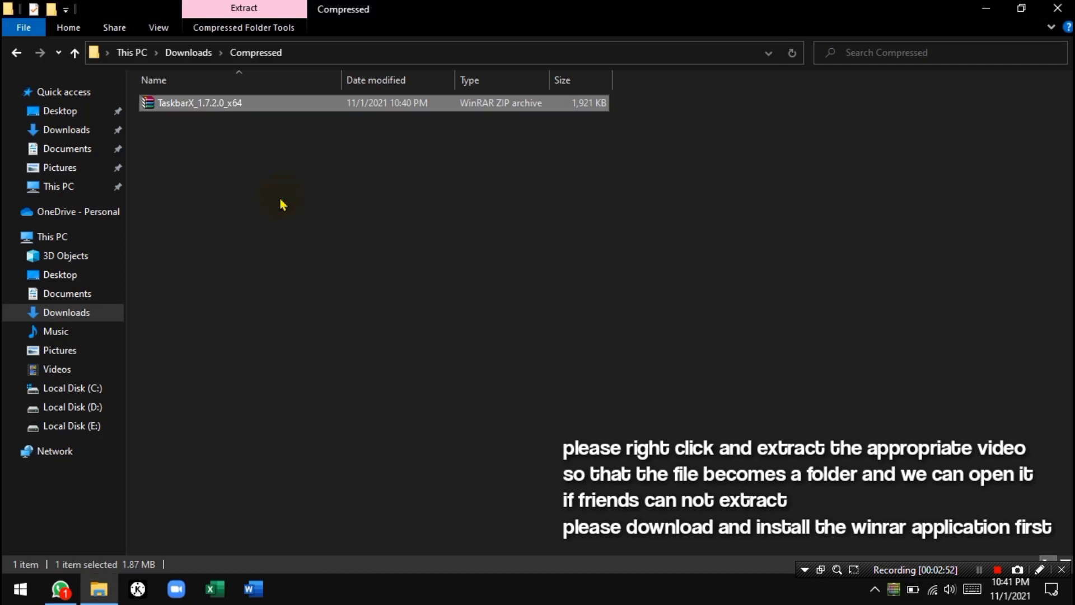
pyautogui.click(261, 198)
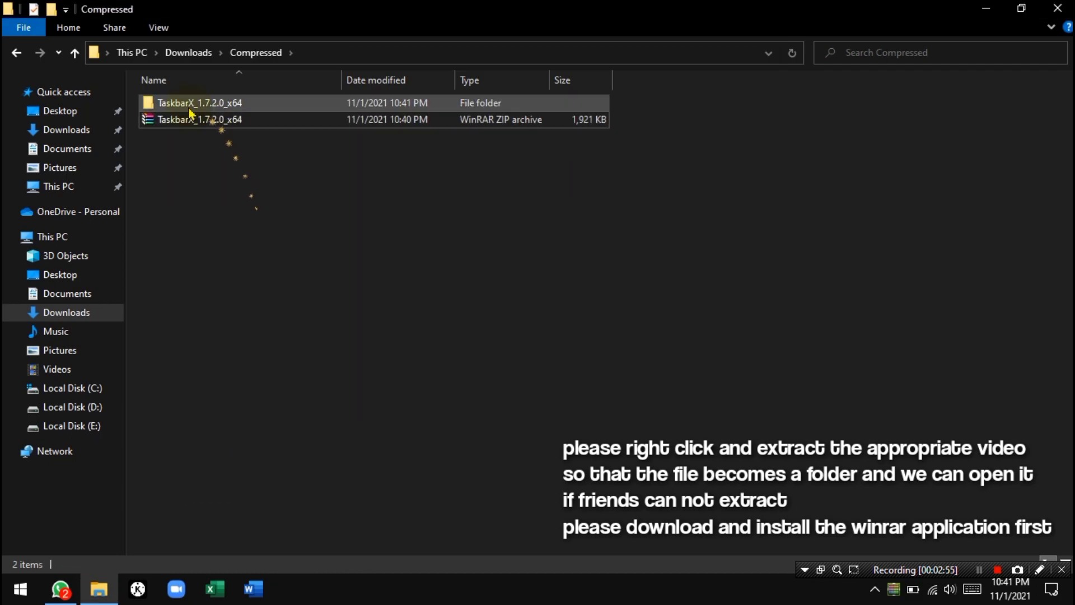
# Delete the TaskbarX_1.7.2.0_x64 ZIP archive from the Compressed folder, keeping the extracted folder
pyautogui.rightClick(200, 121)
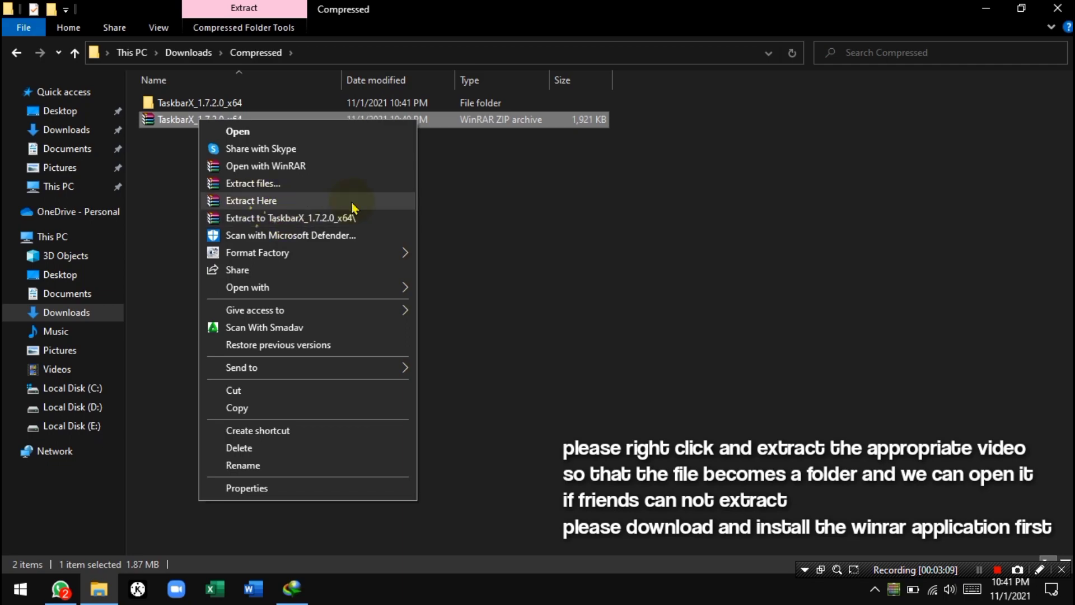
pyautogui.click(459, 201)
pyautogui.click(224, 124)
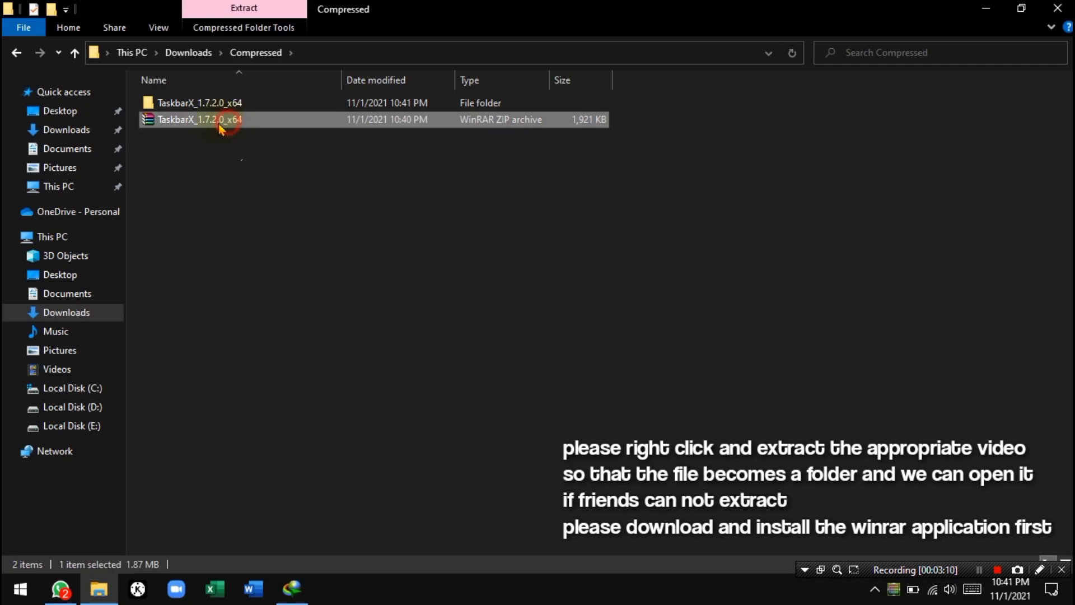
pyautogui.rightClick(217, 122)
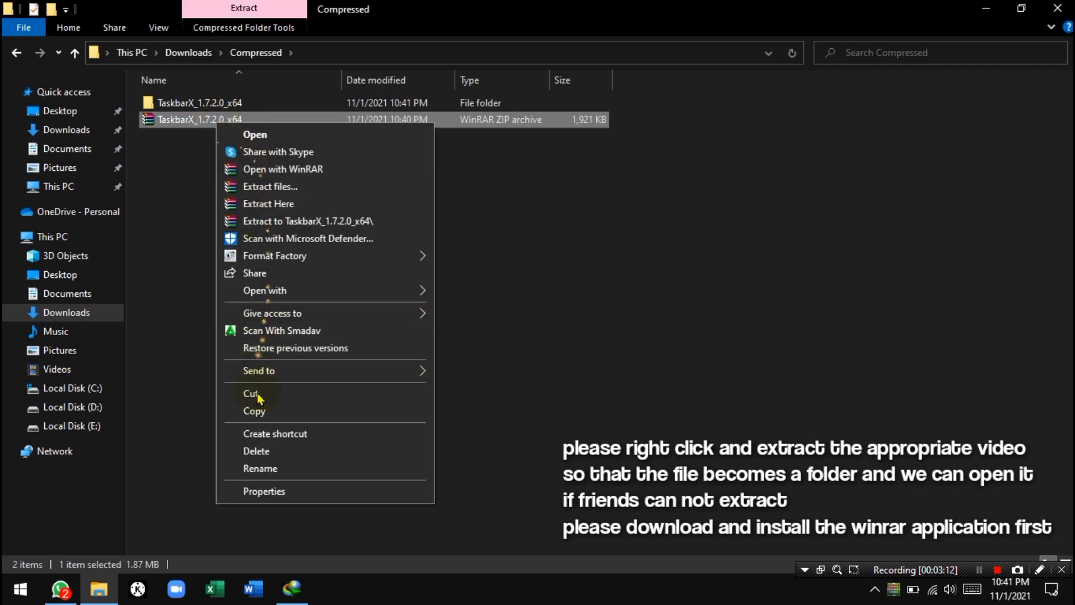
pyautogui.click(256, 451)
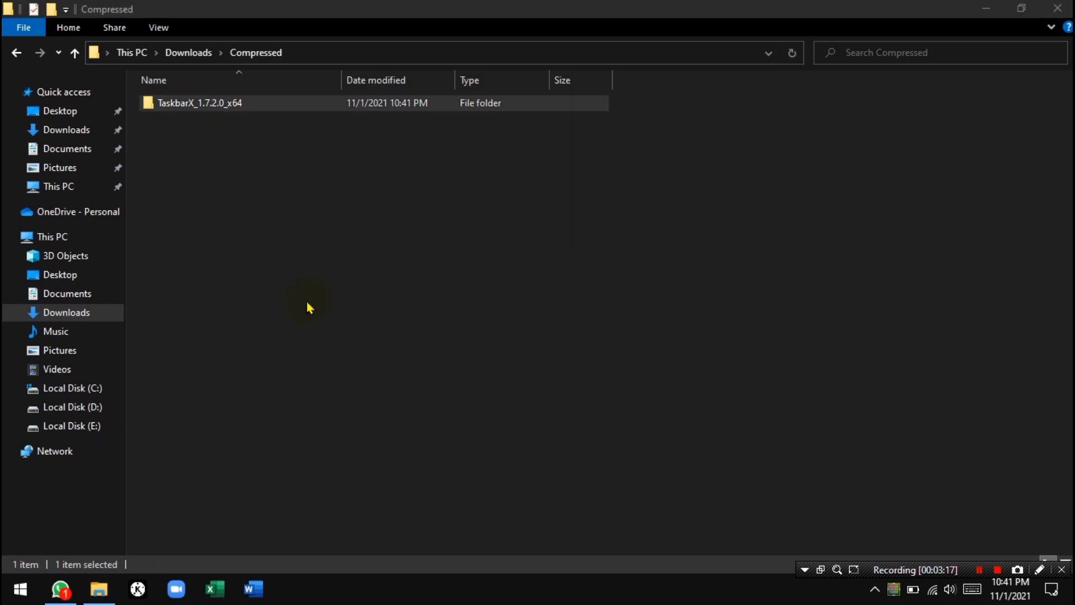
# Open the extracted TaskbarX_1.7.2.0_x64 folder and run the TaskbarX application as administrator
pyautogui.doubleClick(173, 107)
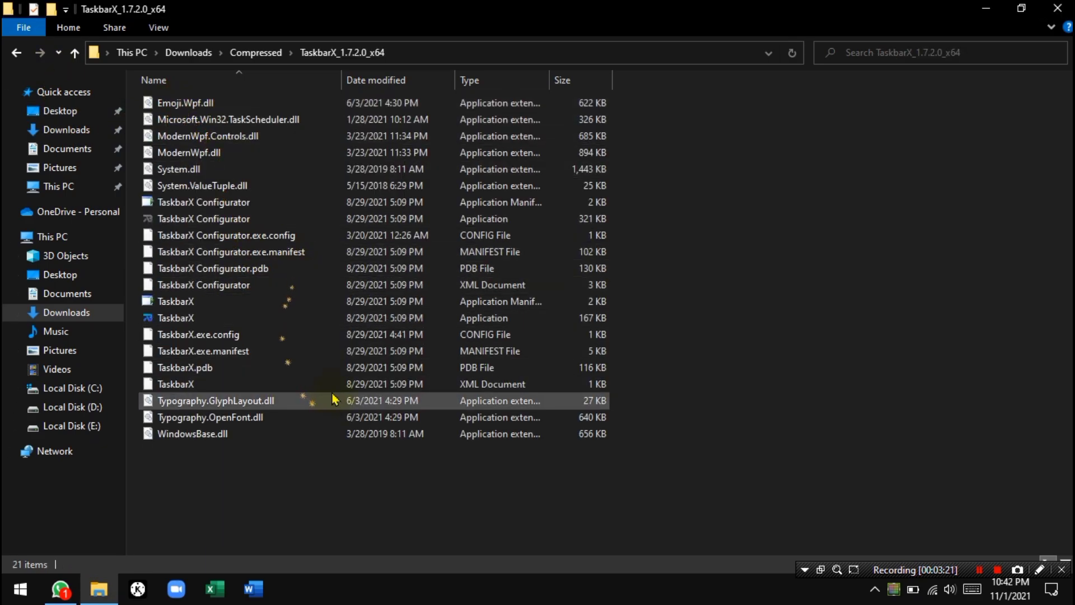
pyautogui.click(191, 317)
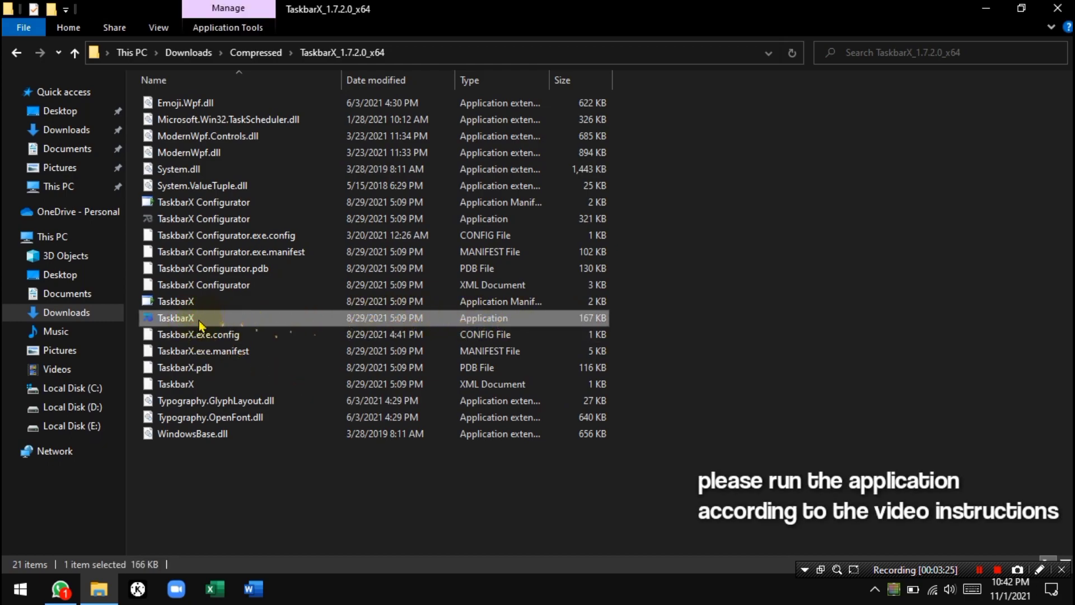
pyautogui.rightClick(200, 324)
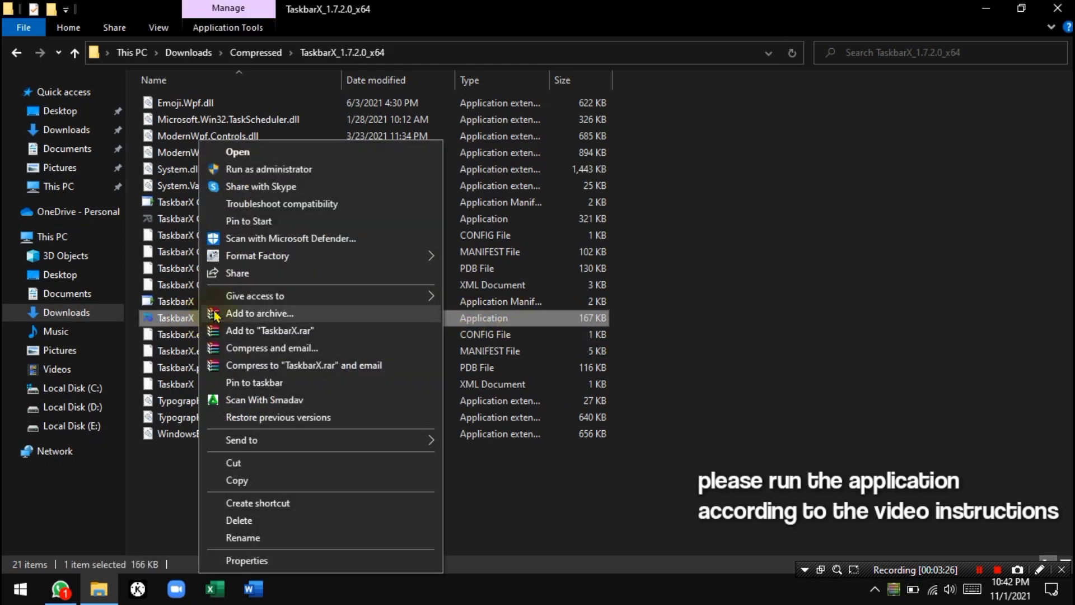
pyautogui.click(271, 170)
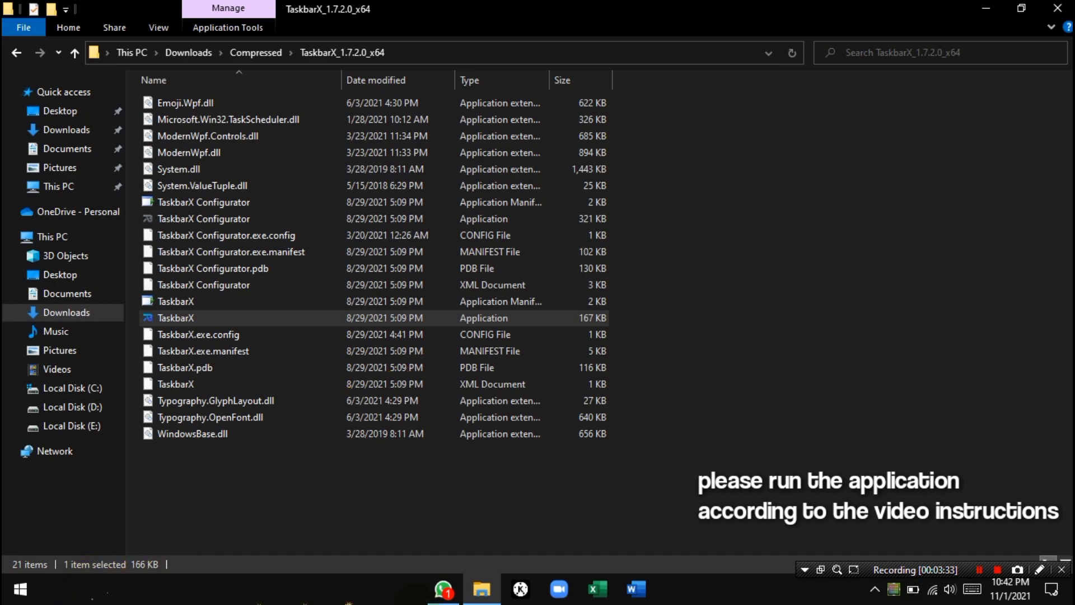
# Run the TaskbarX Configurator application as administrator and dismiss its startup warning
pyautogui.click(196, 205)
pyautogui.click(173, 219)
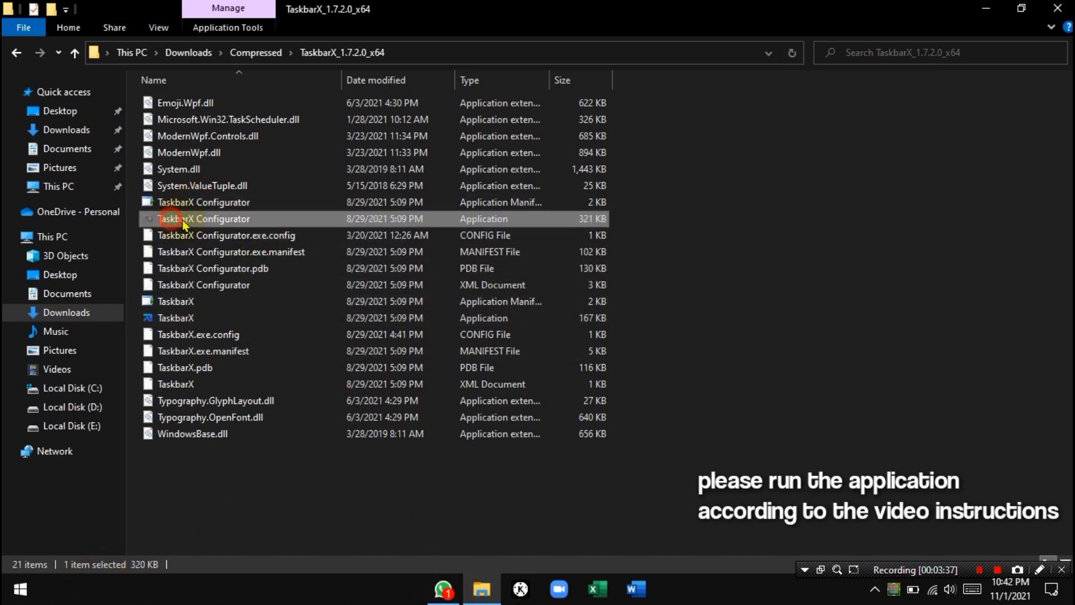
pyautogui.rightClick(175, 219)
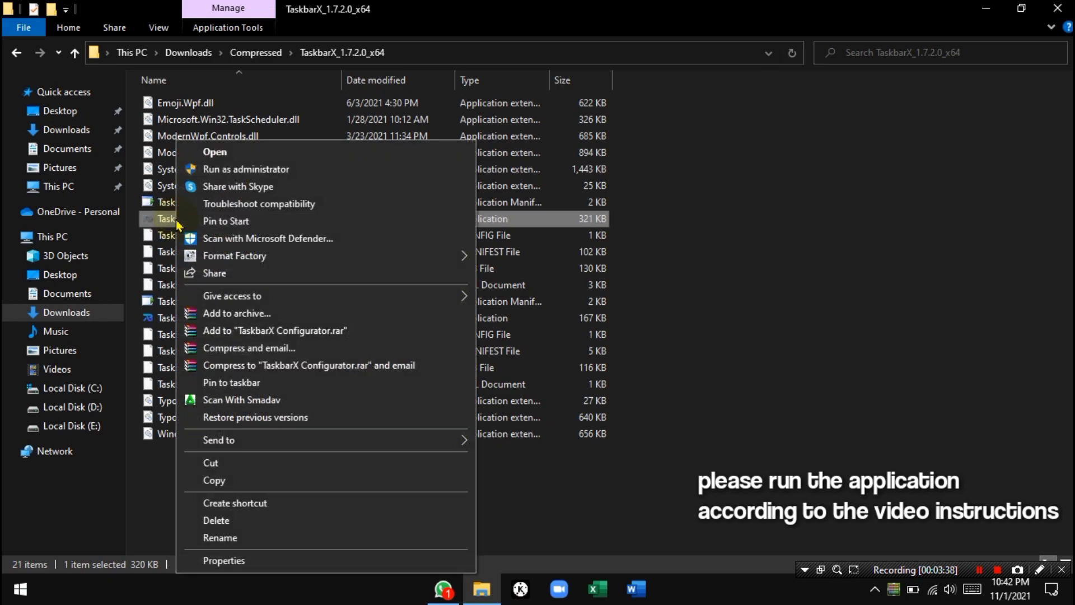
pyautogui.click(239, 178)
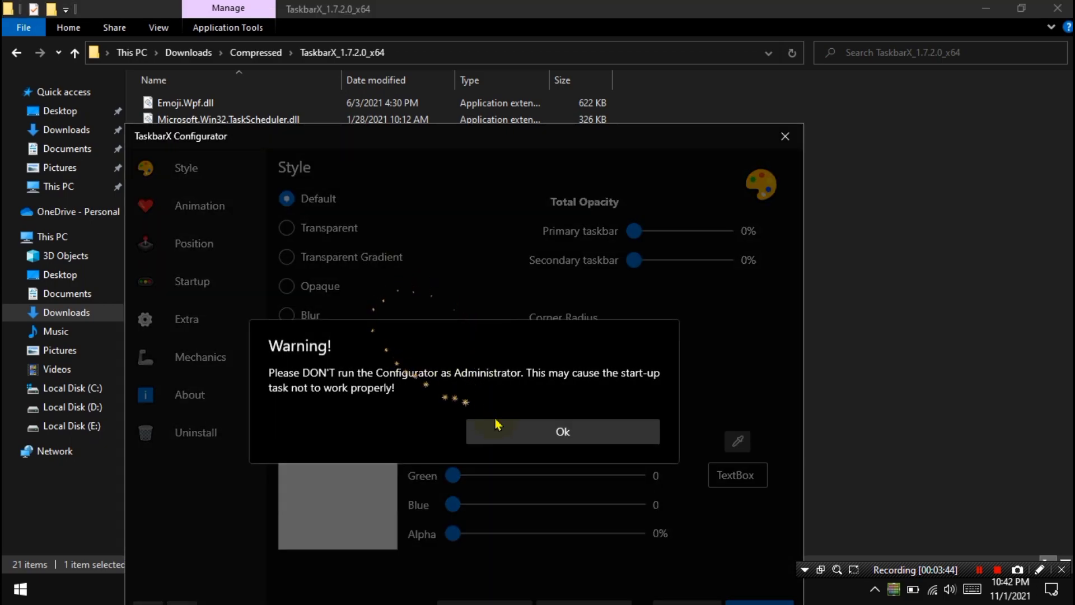
pyautogui.click(529, 439)
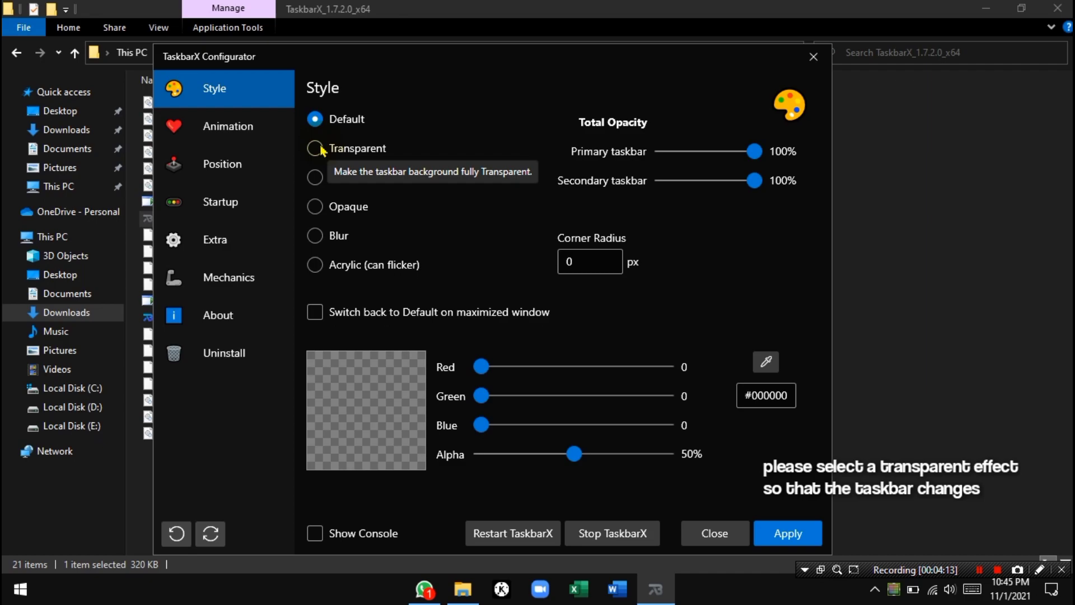
# Apply the Transparent style to the taskbar and look through the Animation, Position and Startup settings
pyautogui.click(315, 148)
pyautogui.click(790, 533)
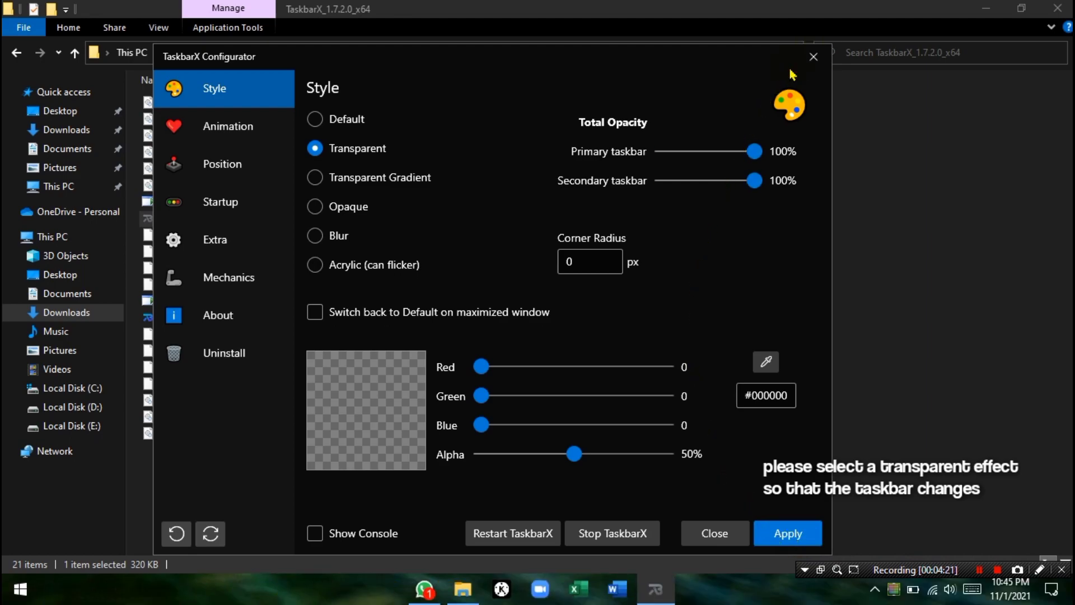
pyautogui.click(237, 132)
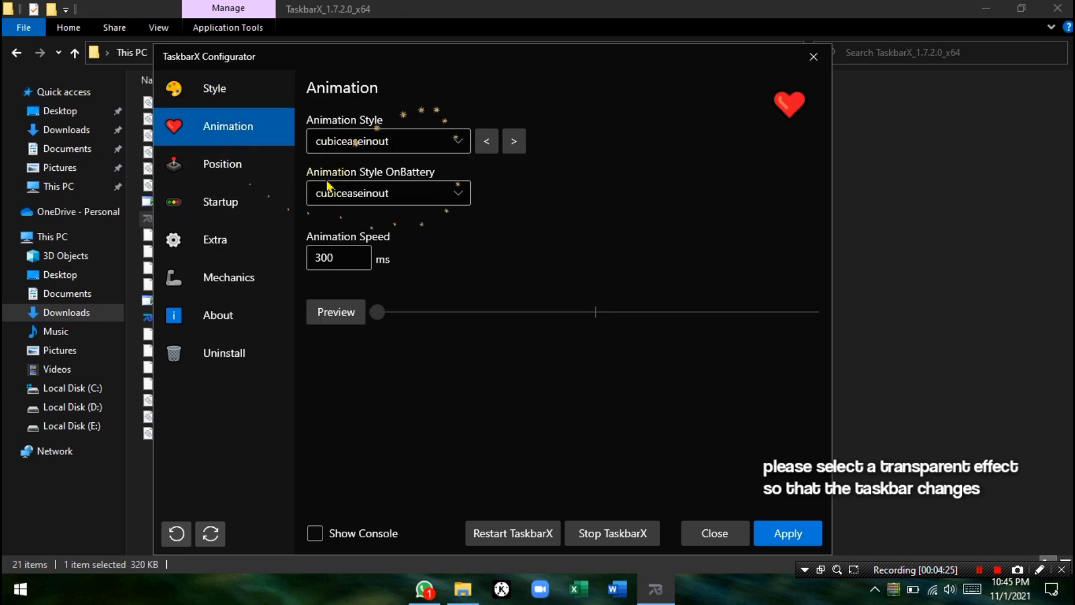
pyautogui.click(231, 176)
pyautogui.click(235, 204)
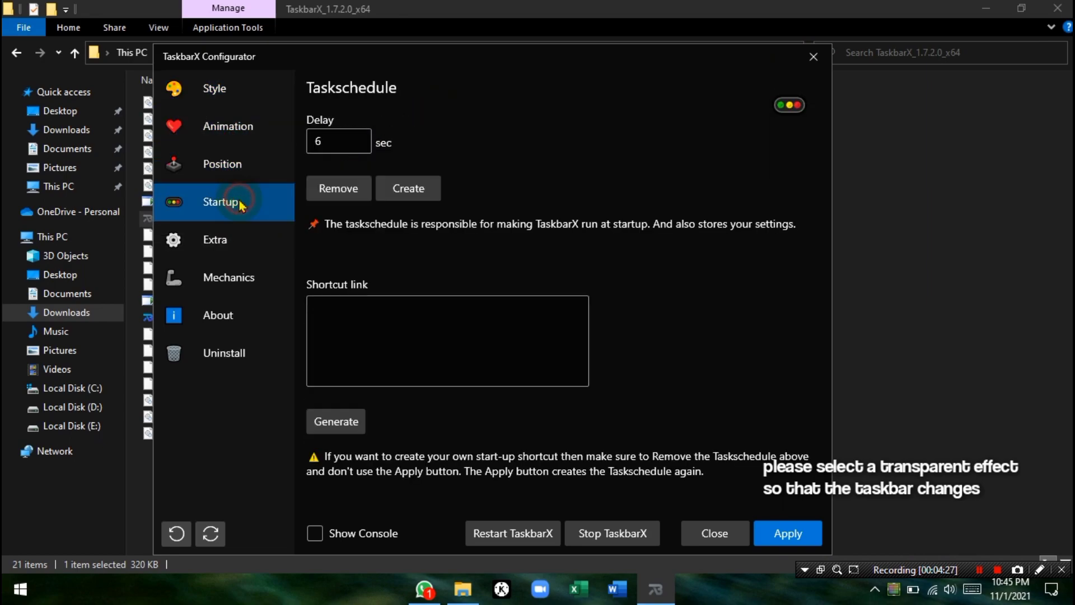
# Enable Hide Primary Start button in the Extra settings, apply it, and close the Configurator and the File Explorer window
pyautogui.click(243, 238)
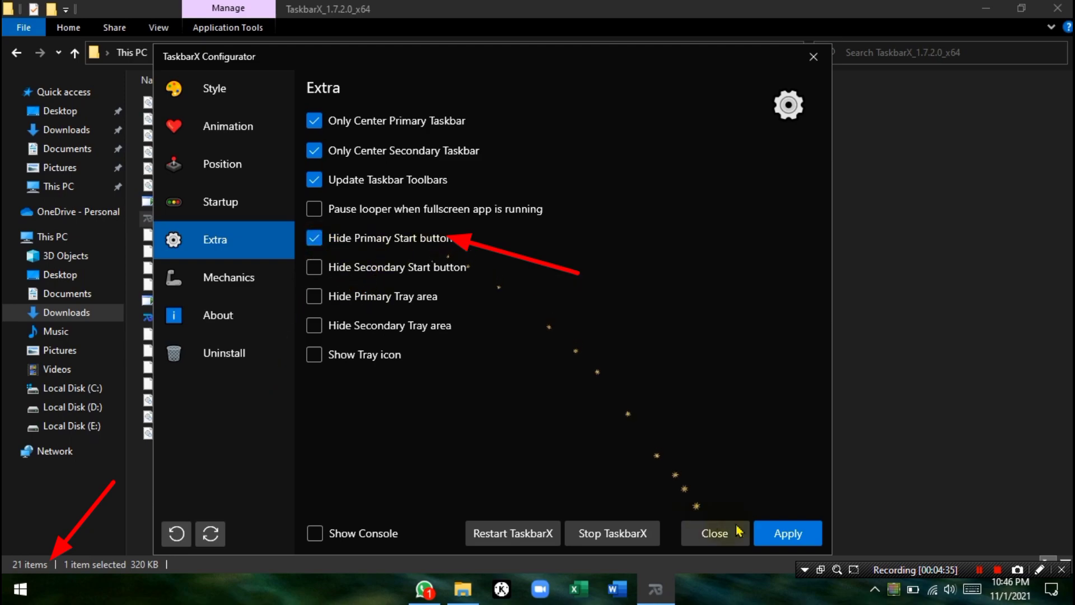
pyautogui.click(785, 537)
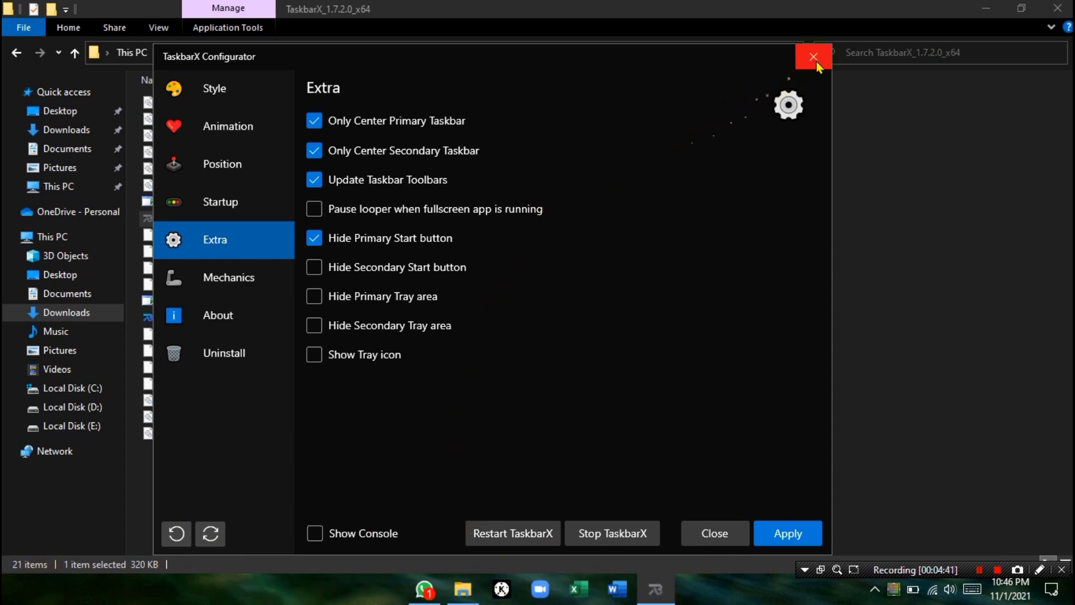
pyautogui.click(729, 533)
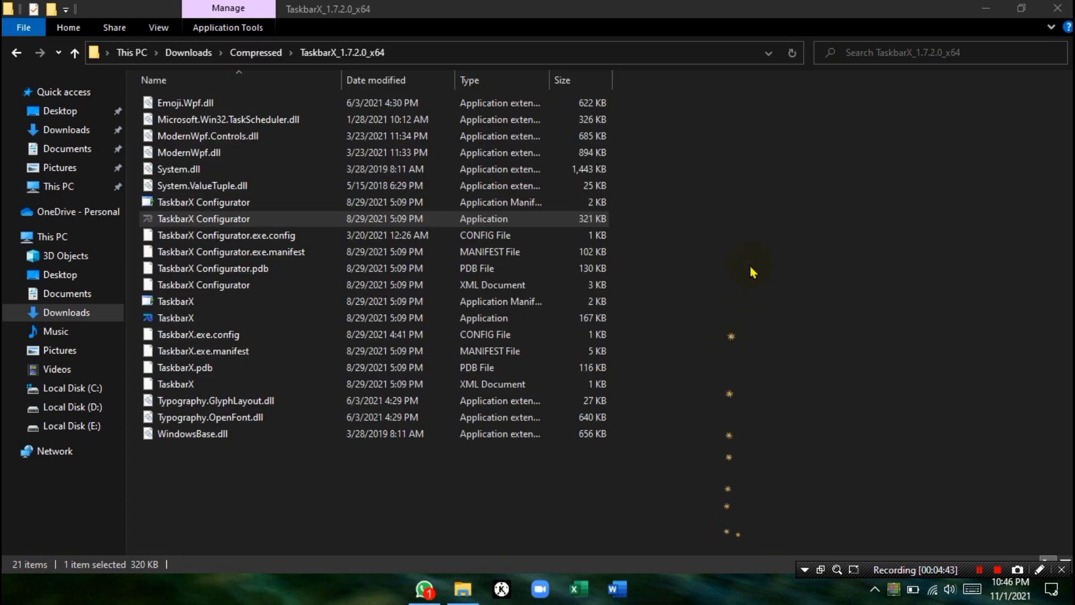
pyautogui.click(1058, 8)
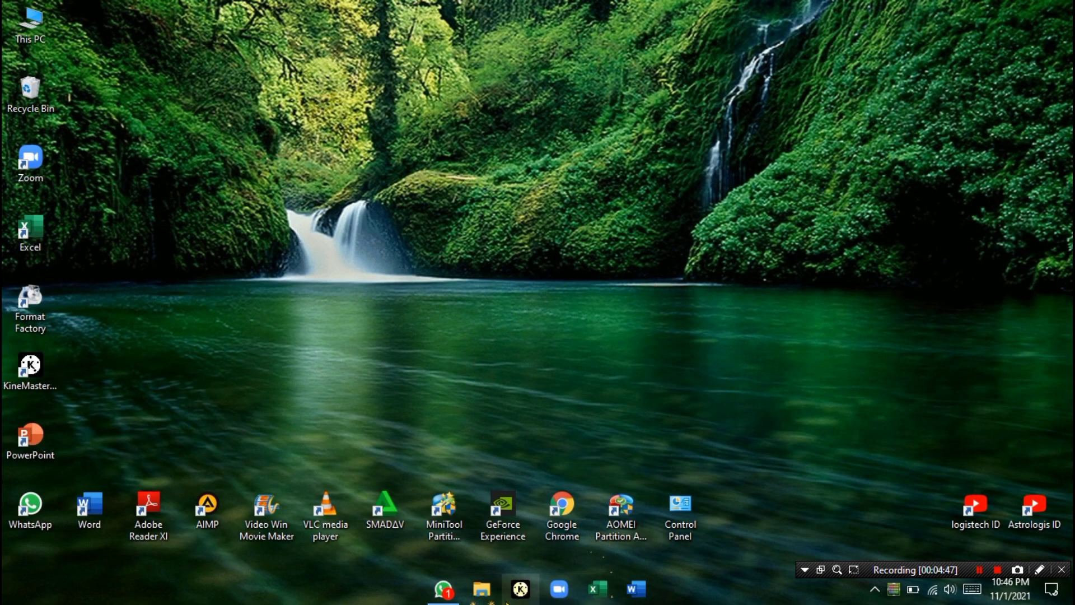
# Sort the desktop icons so that they line up in columns
pyautogui.rightClick(523, 223)
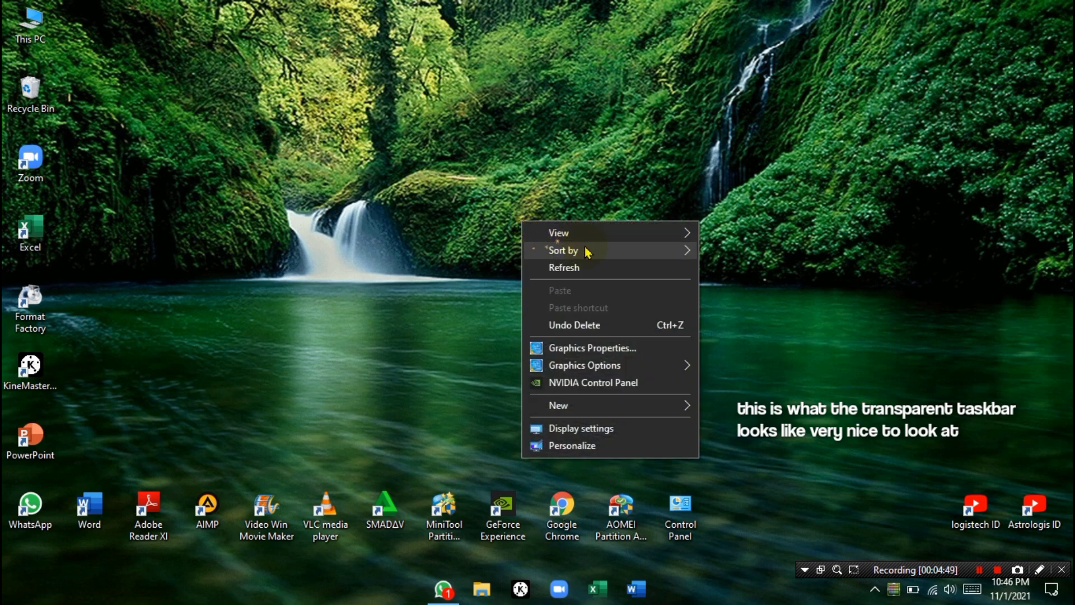
pyautogui.moveTo(584, 250)
pyautogui.click(728, 285)
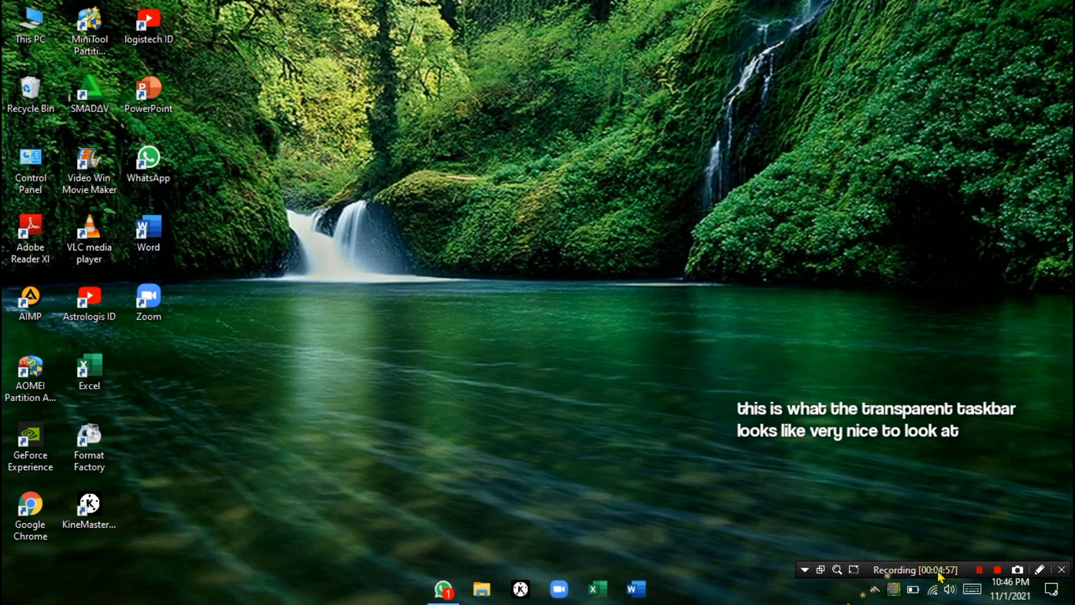
# Open This PC in File Explorer to check the taskbar's look beneath a maximized window, and dismiss the window
pyautogui.moveTo(960, 570); pyautogui.dragTo(968, 16)
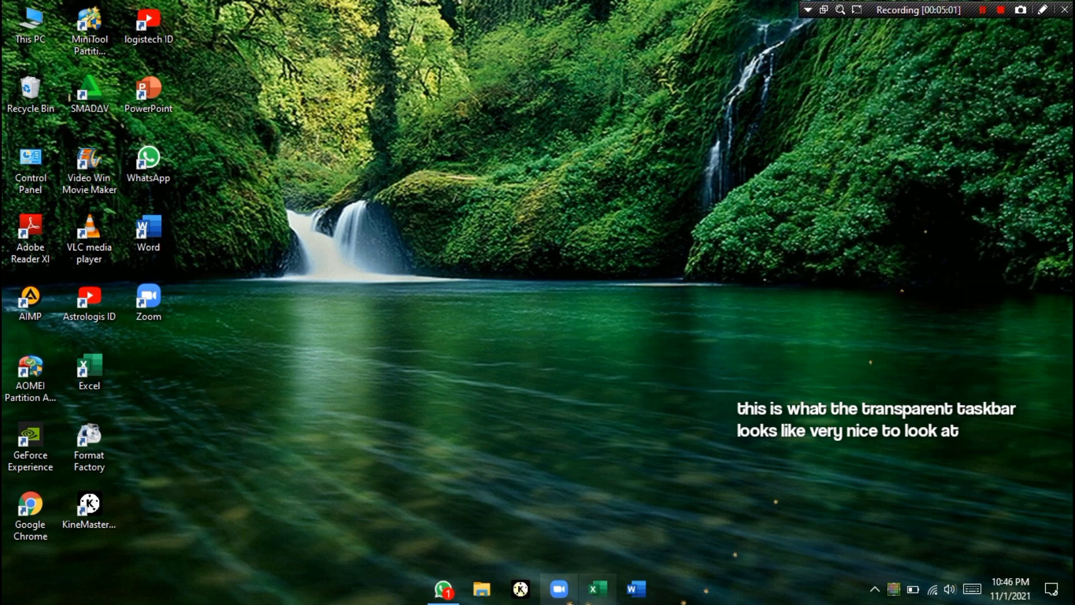
pyautogui.click(475, 598)
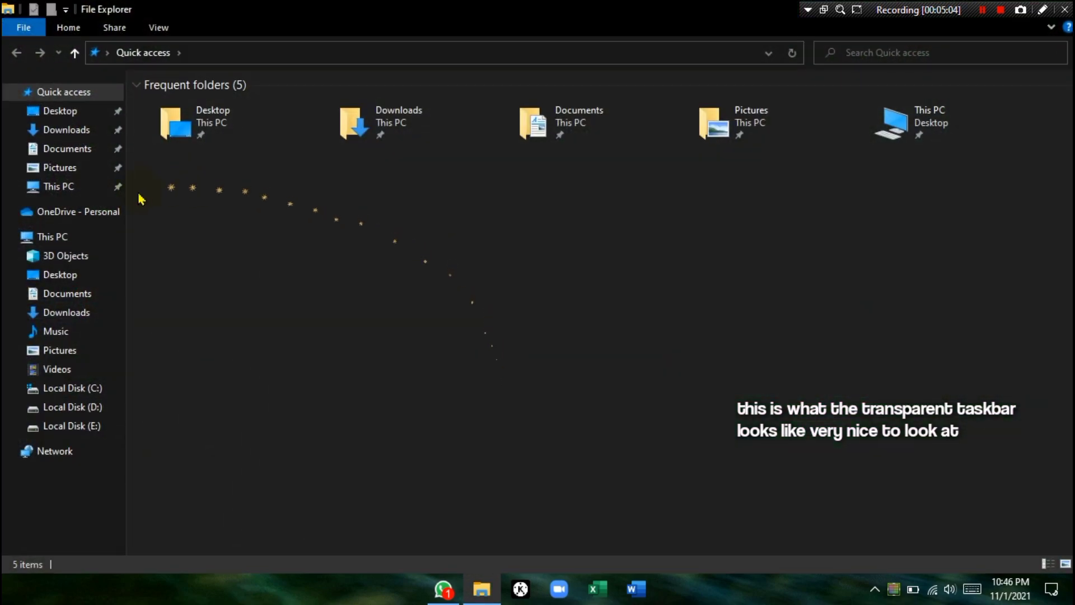
pyautogui.click(61, 237)
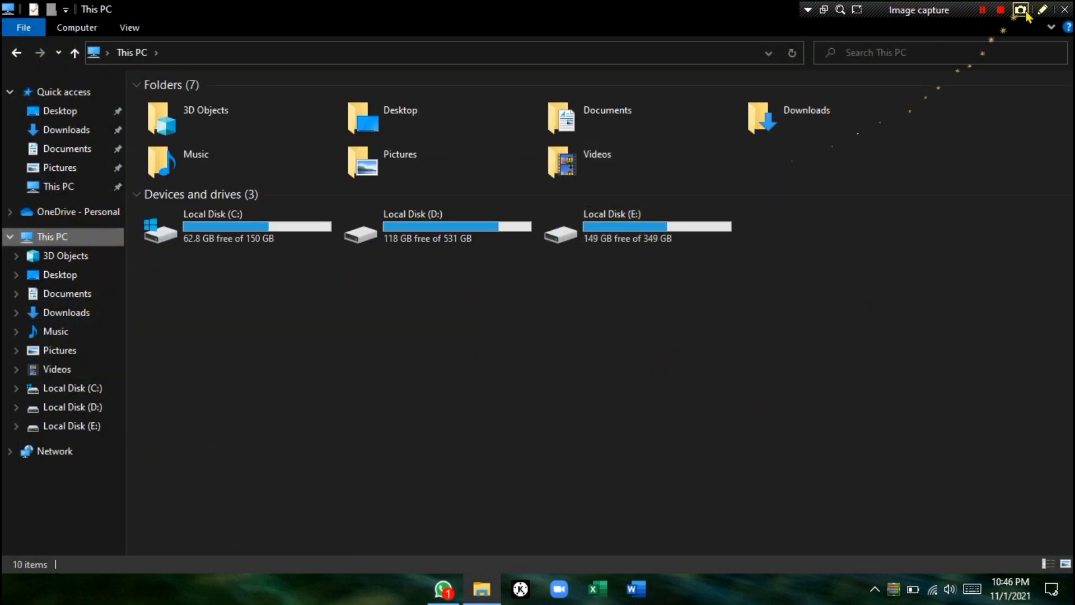
pyautogui.moveTo(950, 10); pyautogui.dragTo(945, 36)
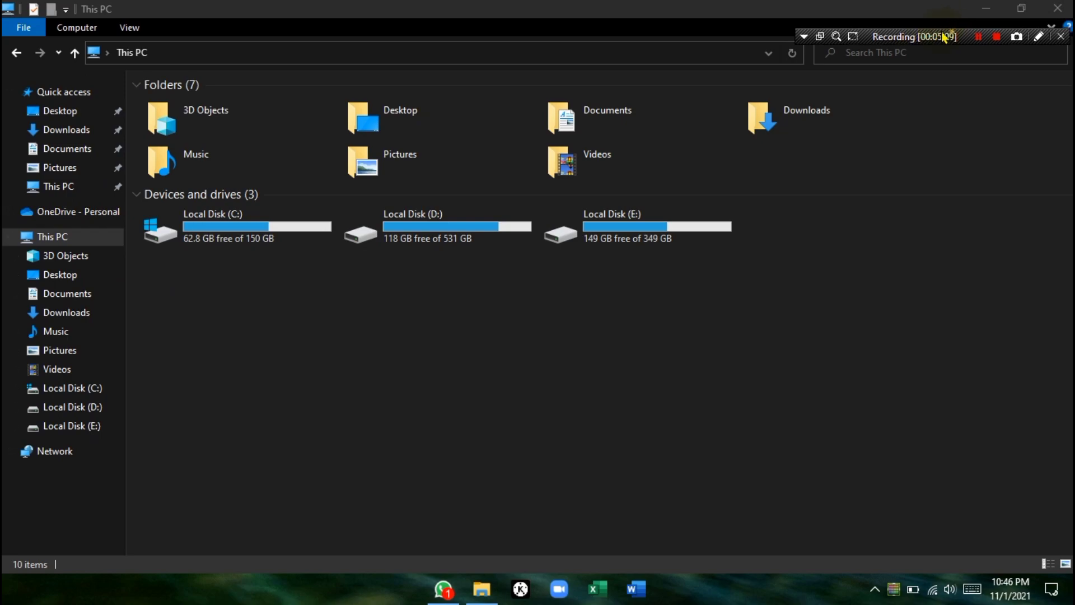
pyautogui.click(986, 8)
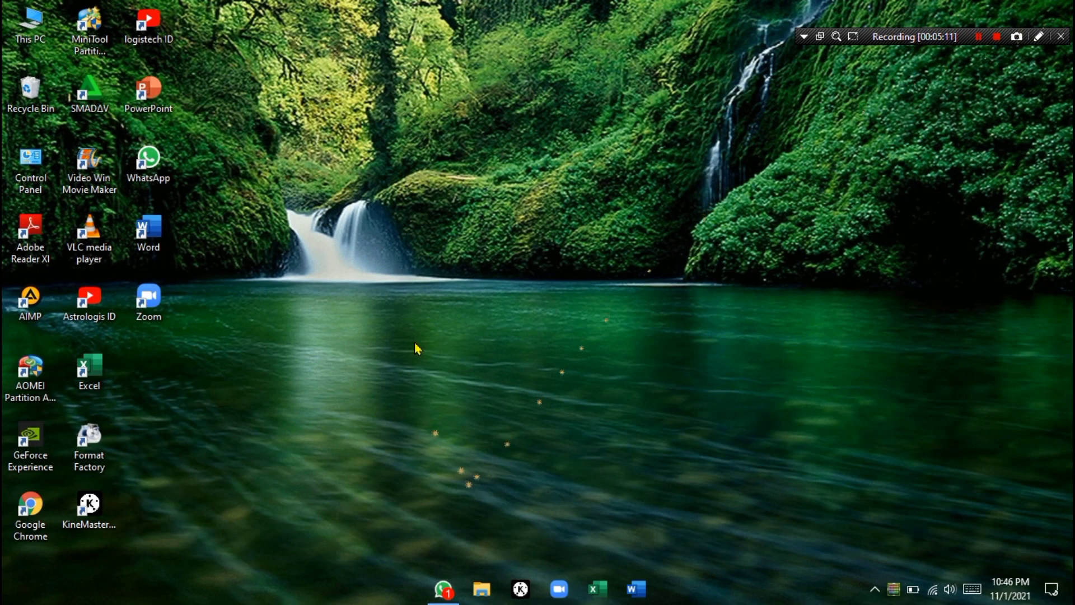
# Move the Zoom, Word and WhatsApp shortcuts to the lower end of the third desktop icon column and refresh the desktop
pyautogui.rightClick(437, 301)
pyautogui.click(503, 343)
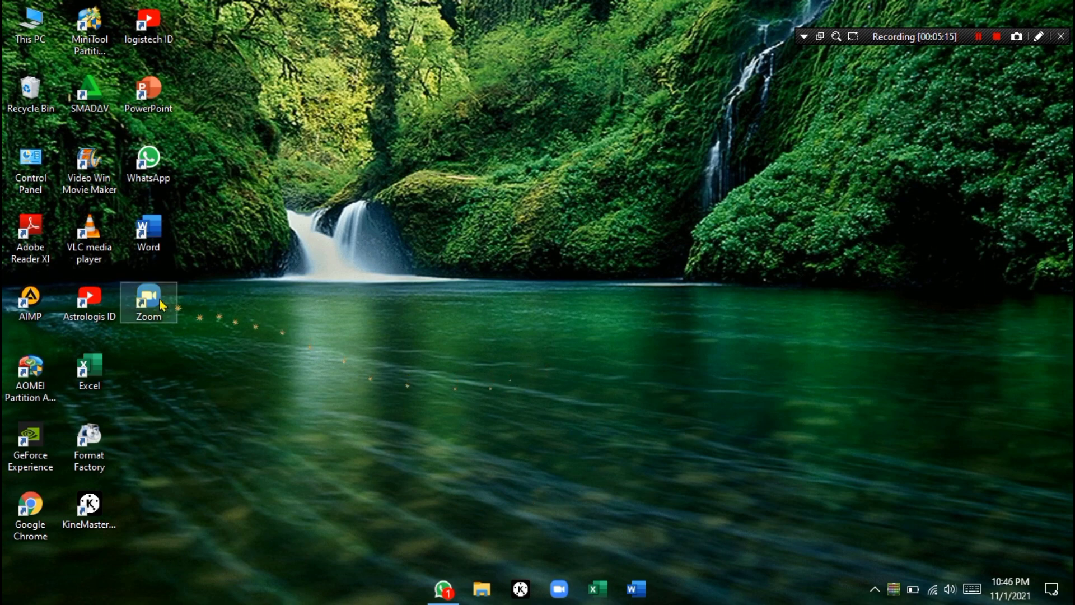
pyautogui.moveTo(150, 301); pyautogui.dragTo(147, 507)
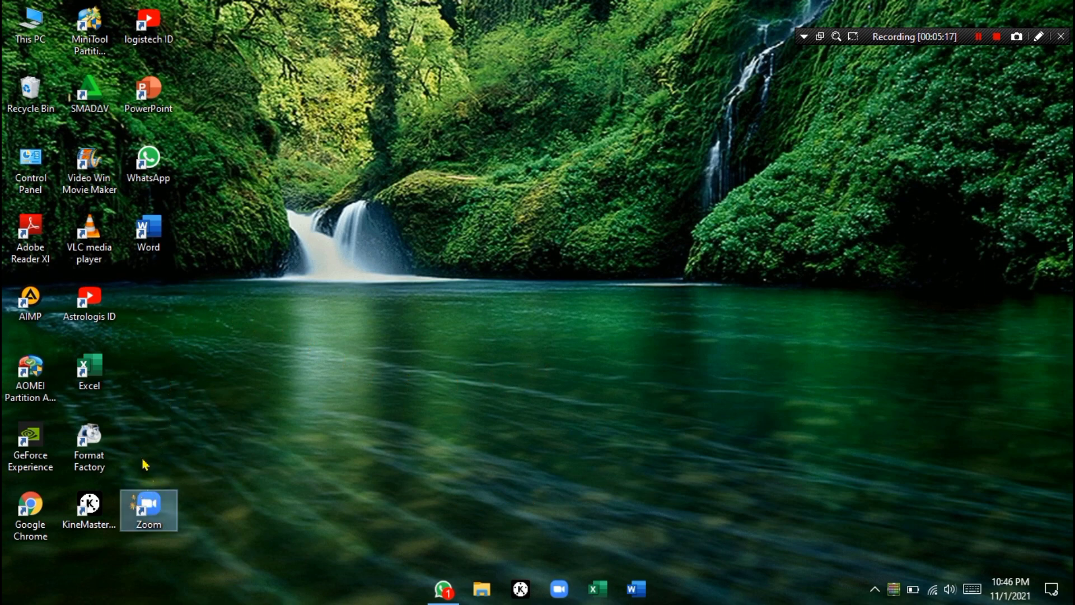
pyautogui.moveTo(154, 250); pyautogui.dragTo(143, 463)
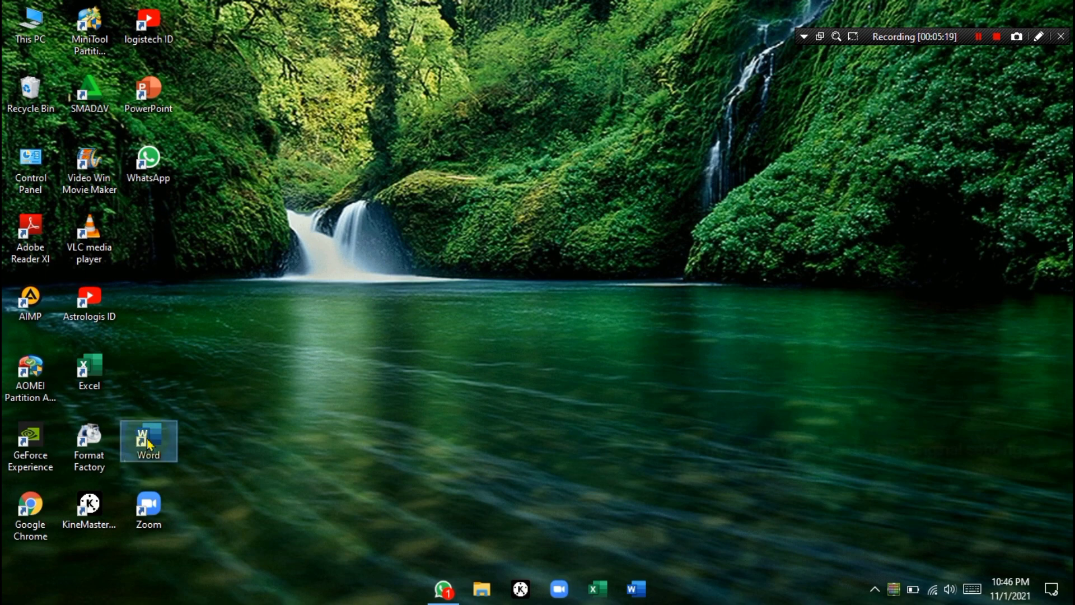
pyautogui.moveTo(149, 162); pyautogui.dragTo(149, 374)
pyautogui.click(437, 372)
pyautogui.rightClick(436, 371)
pyautogui.click(497, 175)
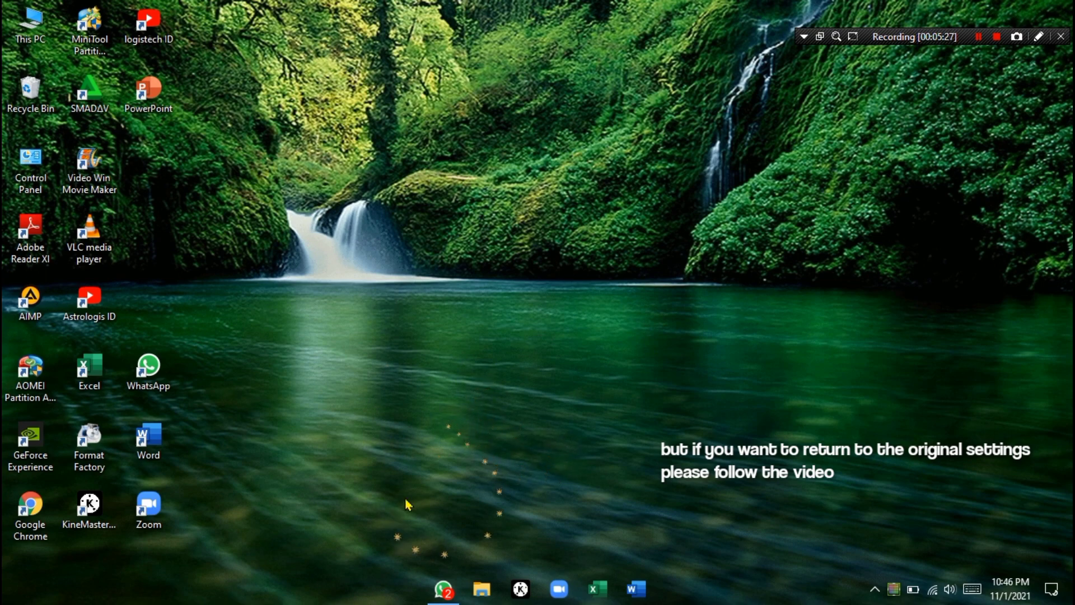
# Open the TaskbarX_1.7.2.0_x64 folder inside Downloads > Compressed in File Explorer
pyautogui.click(472, 598)
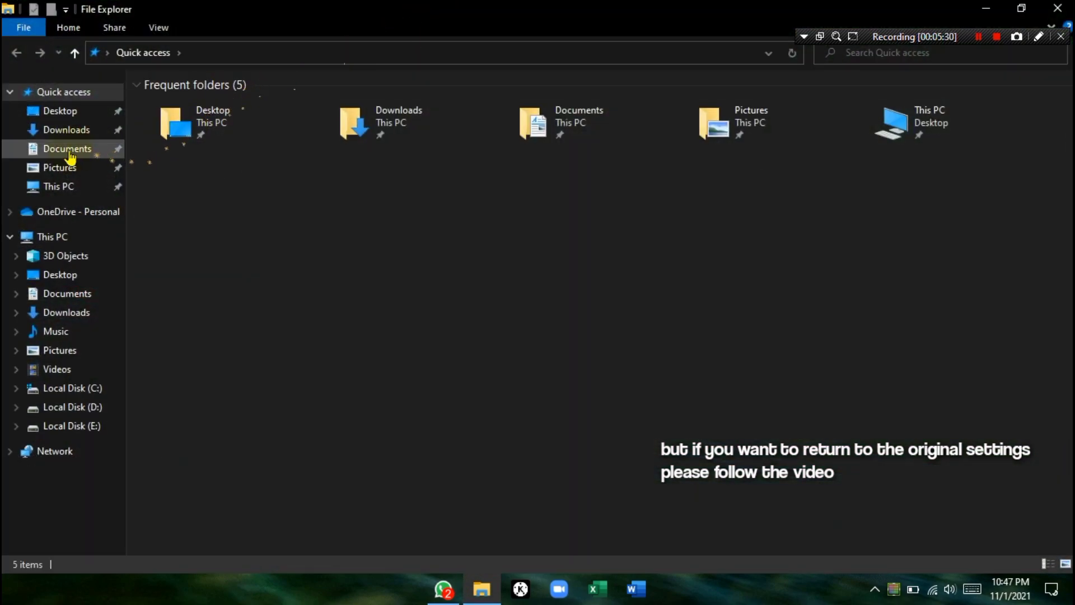
pyautogui.click(81, 130)
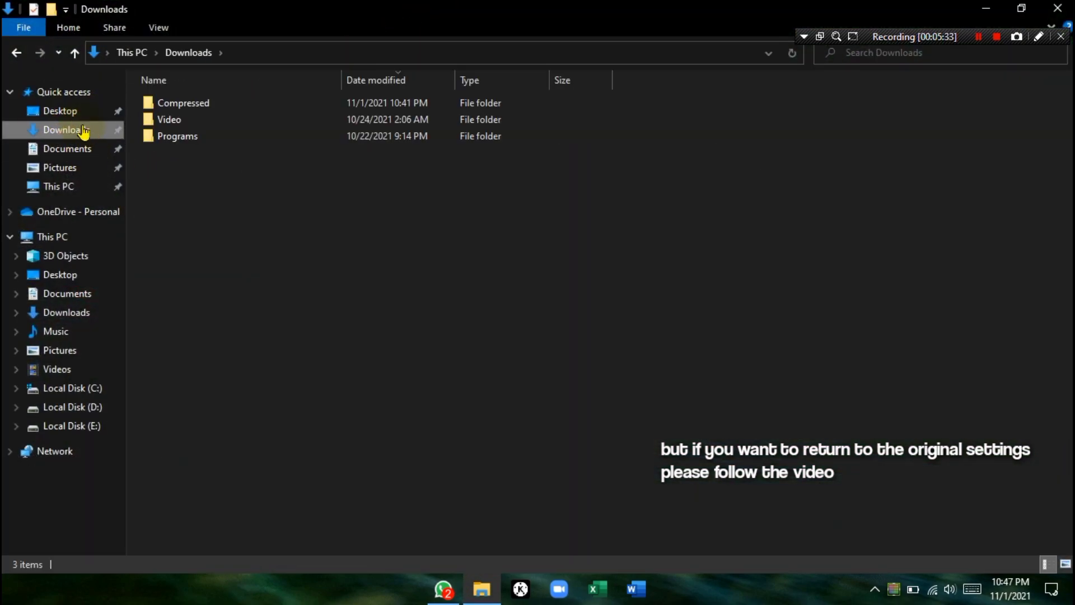
pyautogui.doubleClick(175, 103)
pyautogui.doubleClick(171, 104)
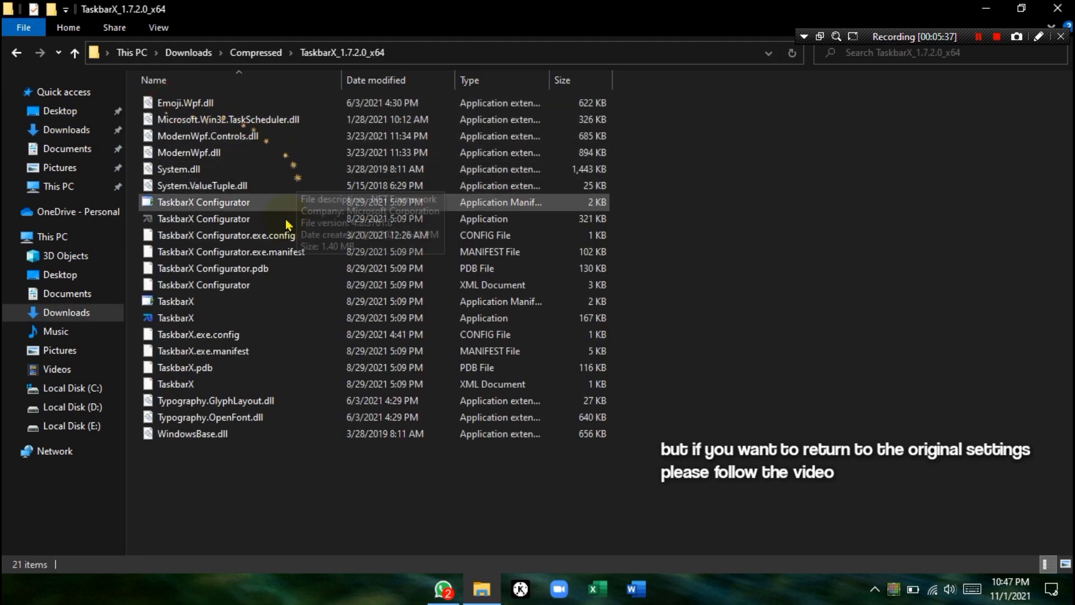
# Run the TaskbarX Configurator application as administrator and dismiss its startup warning
pyautogui.click(168, 220)
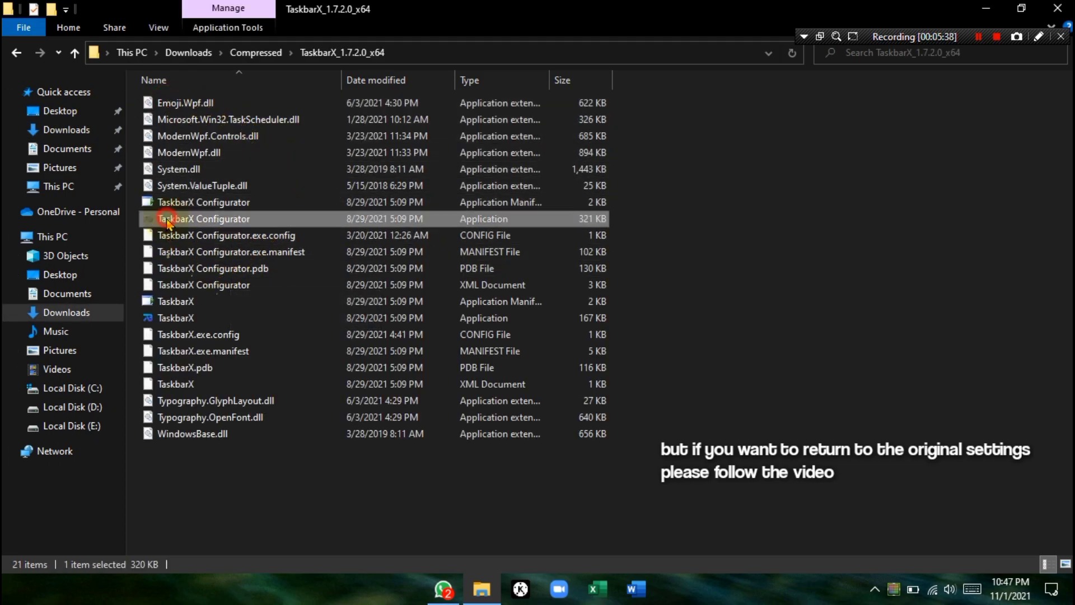
pyautogui.rightClick(219, 218)
pyautogui.click(290, 170)
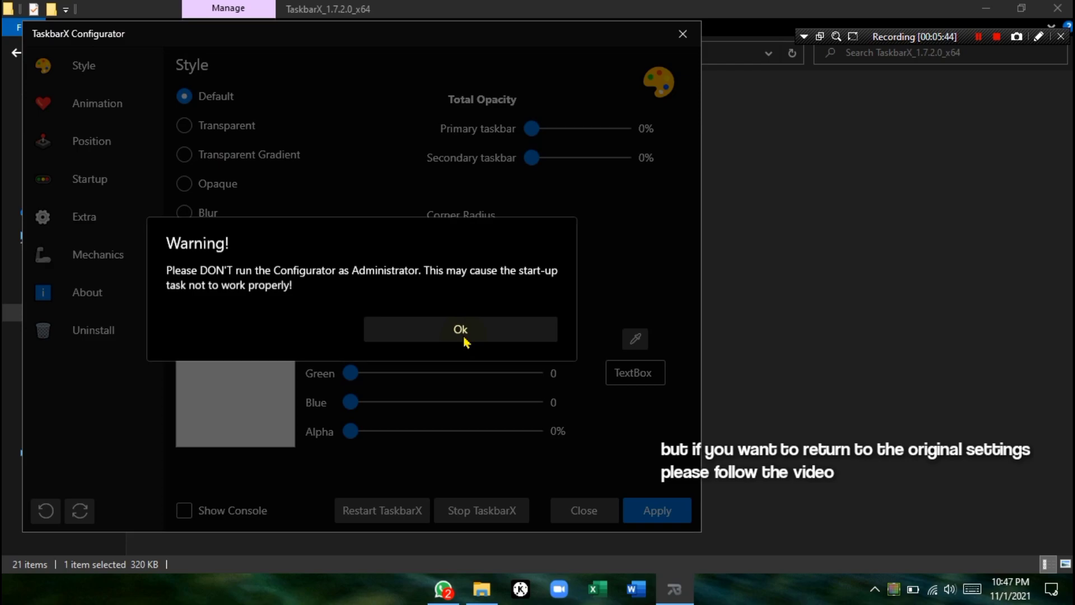
pyautogui.click(464, 336)
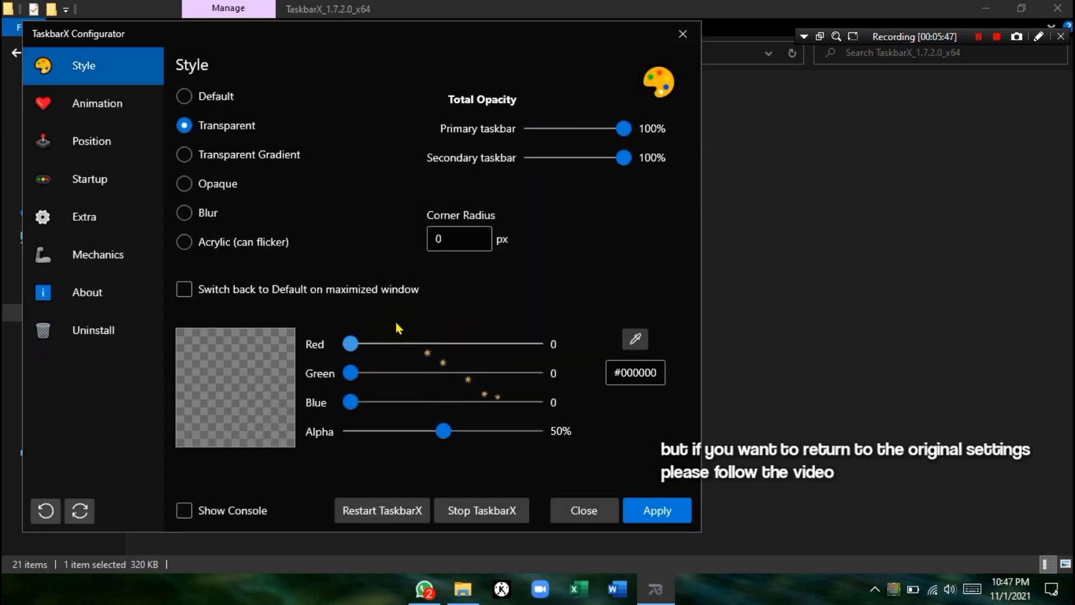
# Apply the Default taskbar style, and stop TaskbarX before reapplying the settings
pyautogui.click(188, 98)
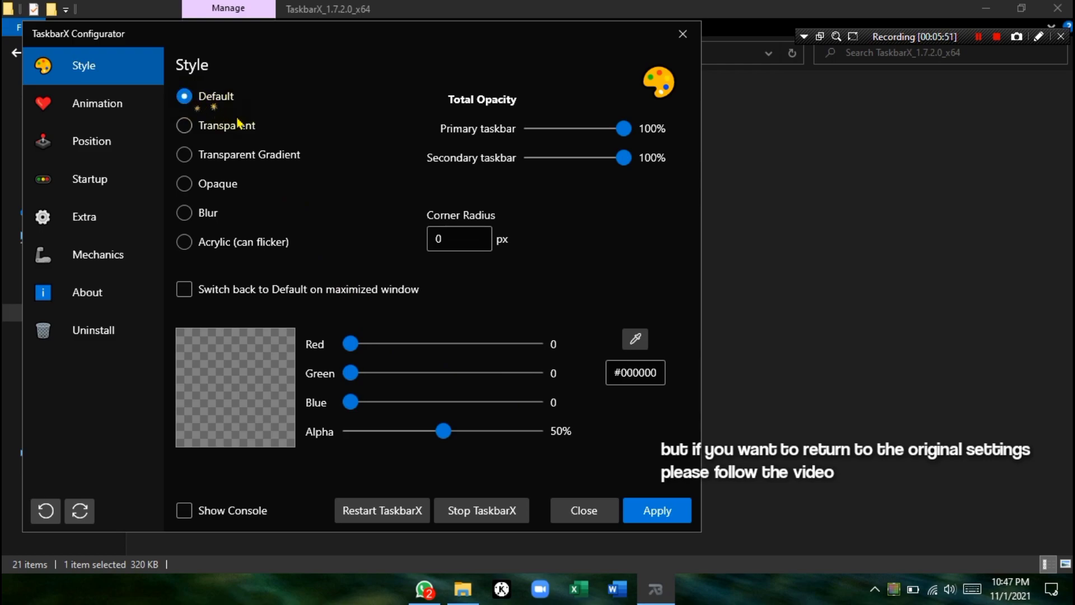
pyautogui.click(651, 516)
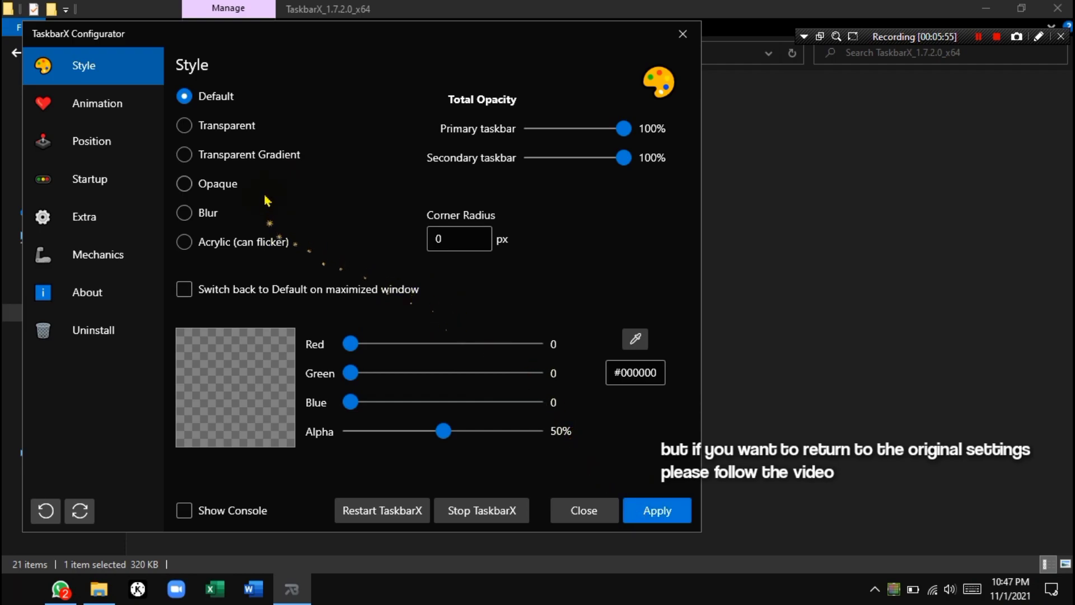
pyautogui.click(514, 514)
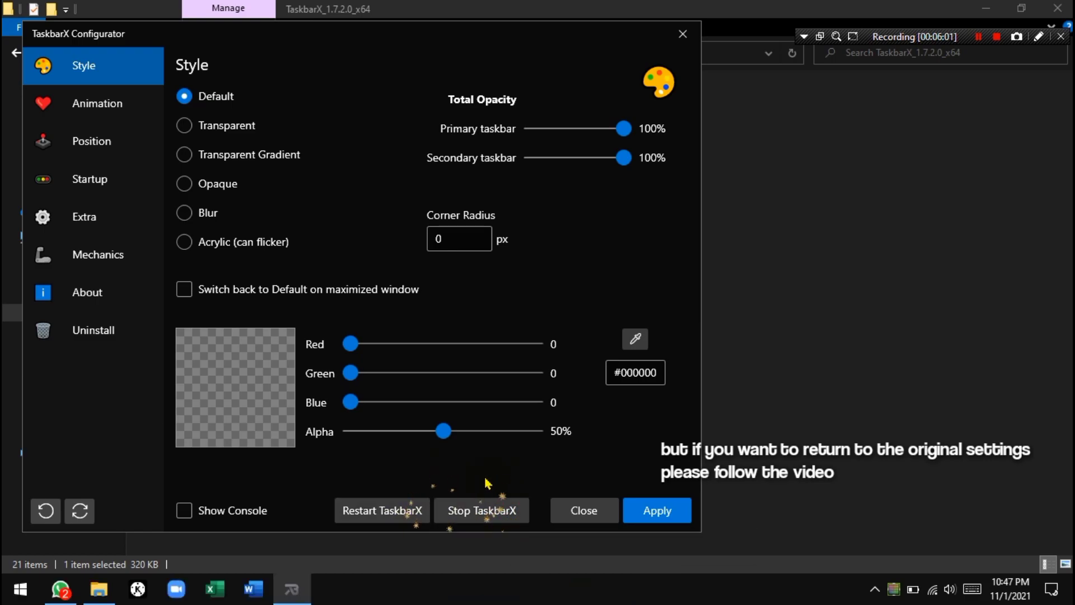
pyautogui.click(650, 513)
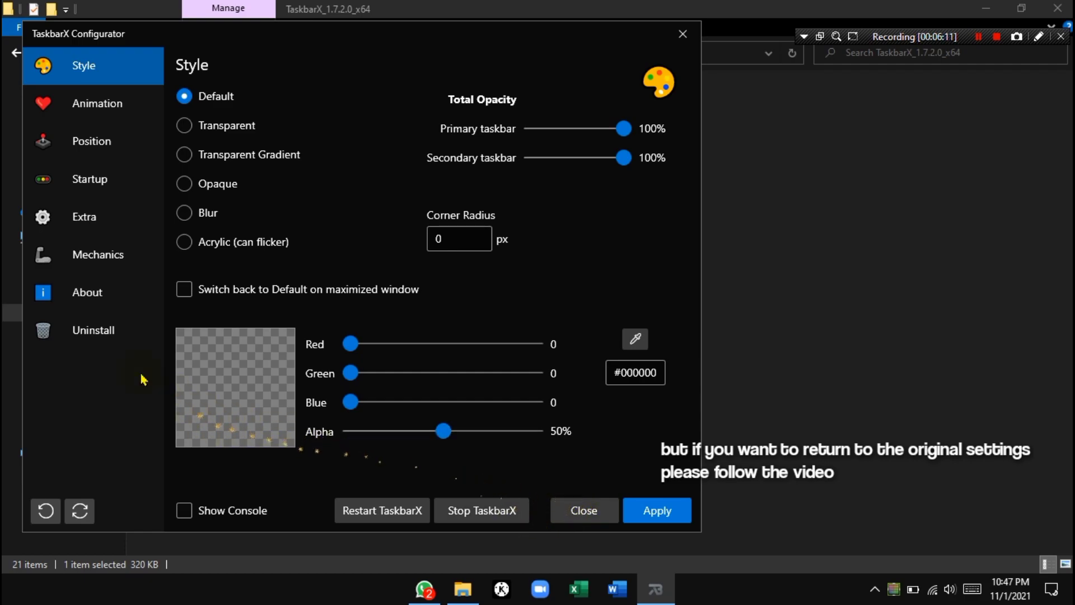
# Uninstall TaskbarX from within the Configurator, confirm the removal, and close the File Explorer window
pyautogui.click(110, 335)
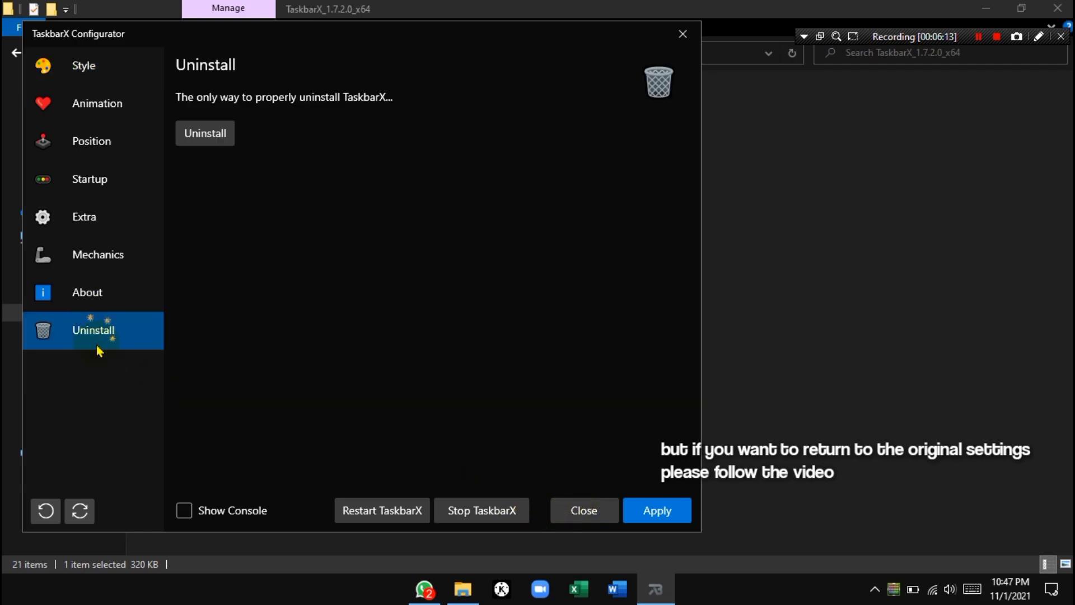
pyautogui.click(210, 142)
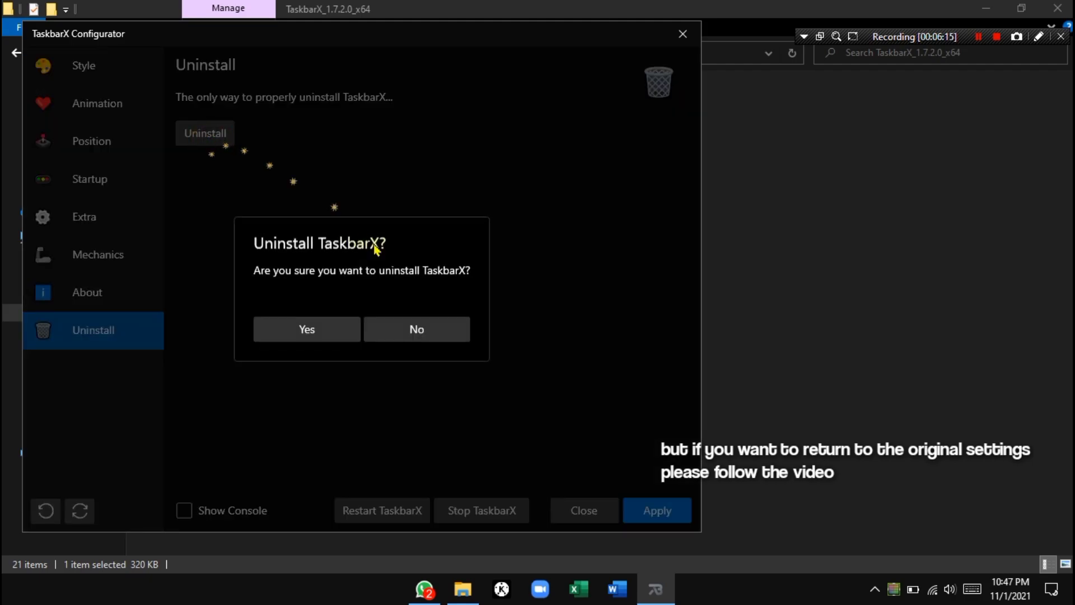
pyautogui.click(312, 330)
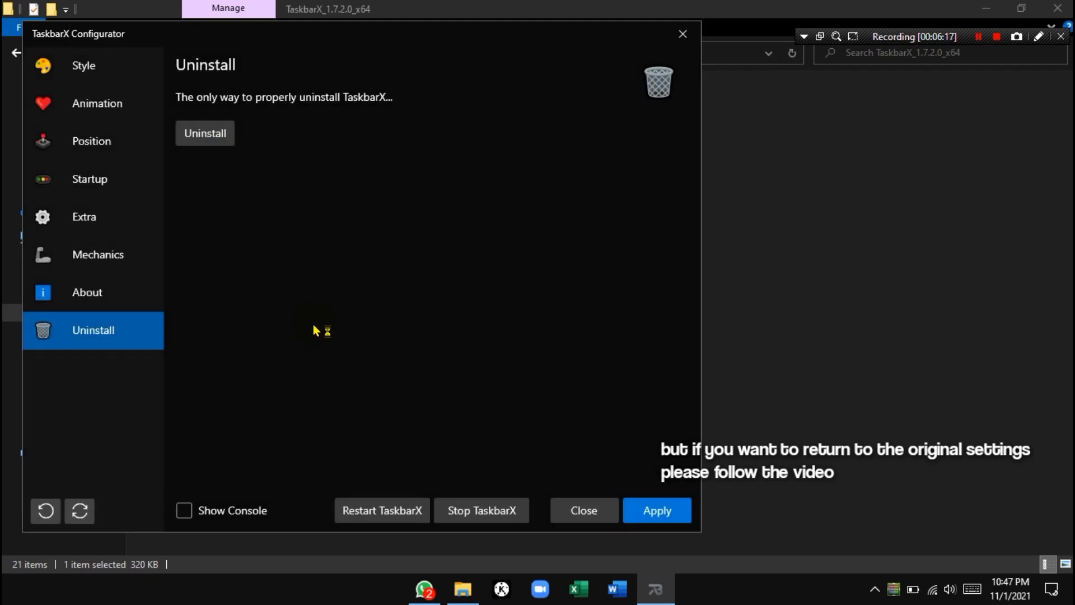
pyautogui.click(386, 330)
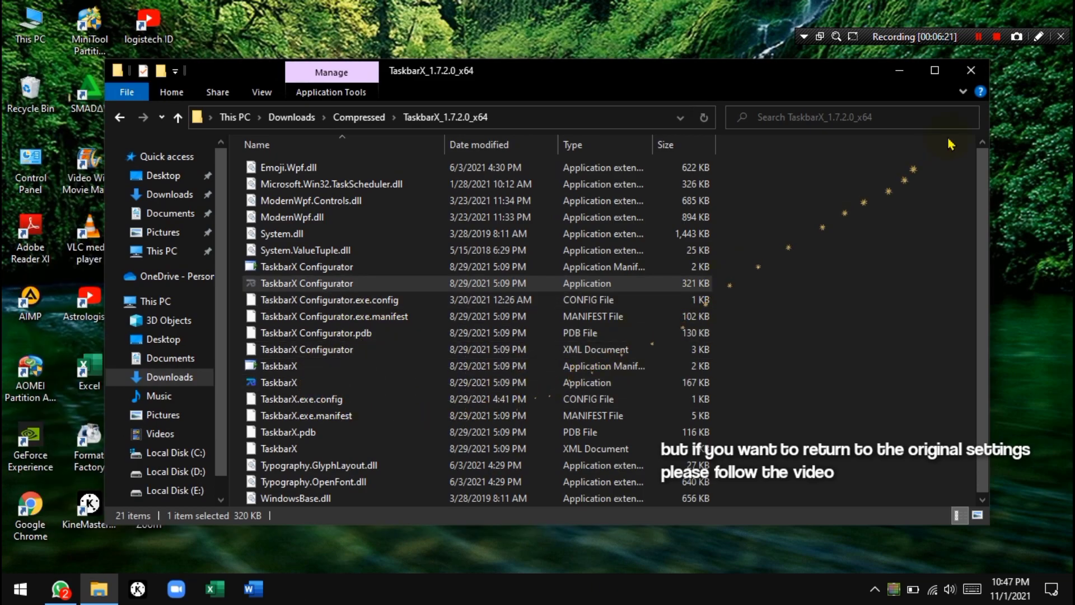
pyautogui.click(971, 70)
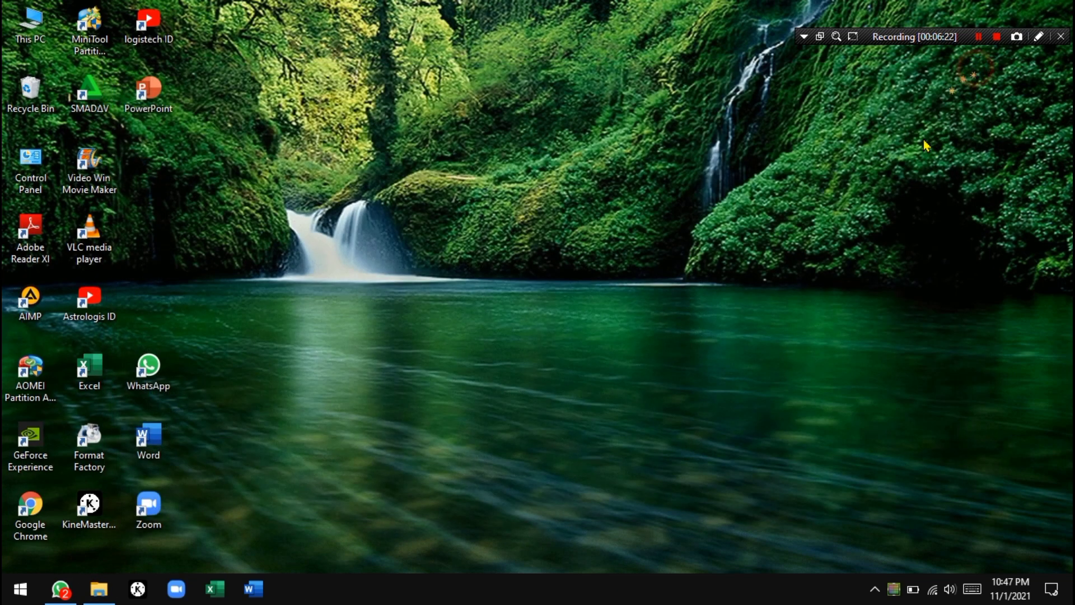
# Refresh the desktop, and open and dismiss the Start menu to check the original taskbar
pyautogui.rightClick(312, 352)
pyautogui.click(390, 153)
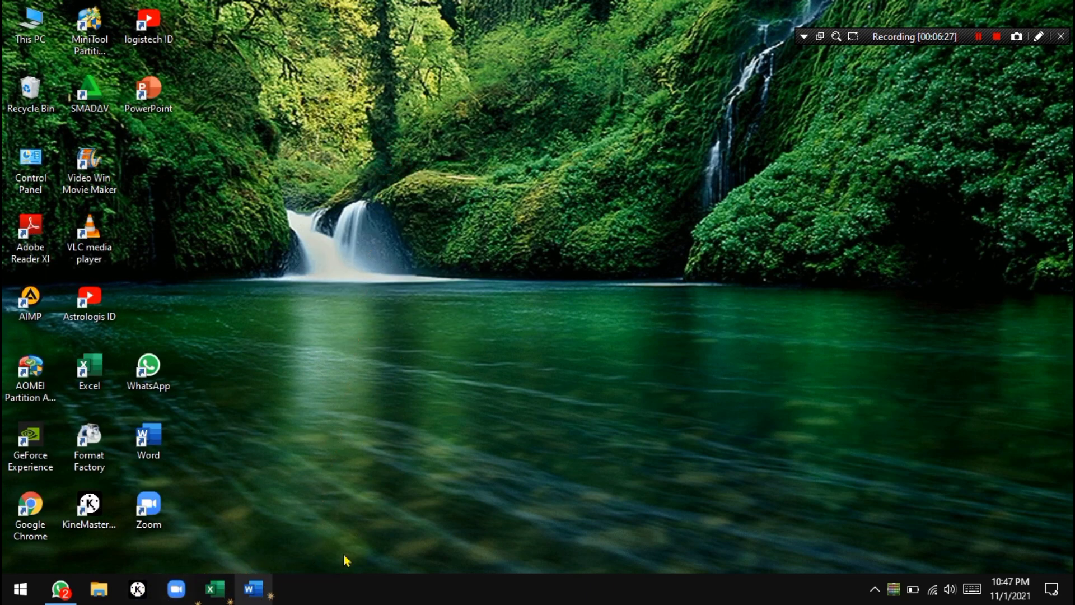
pyautogui.rightClick(291, 338)
pyautogui.click(570, 531)
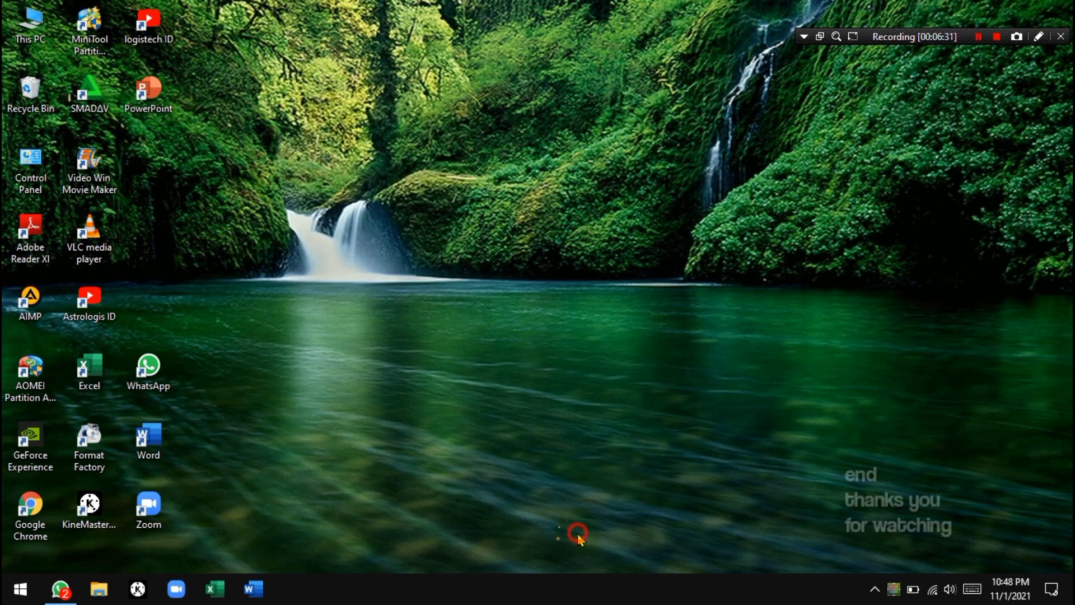
pyautogui.click(20, 589)
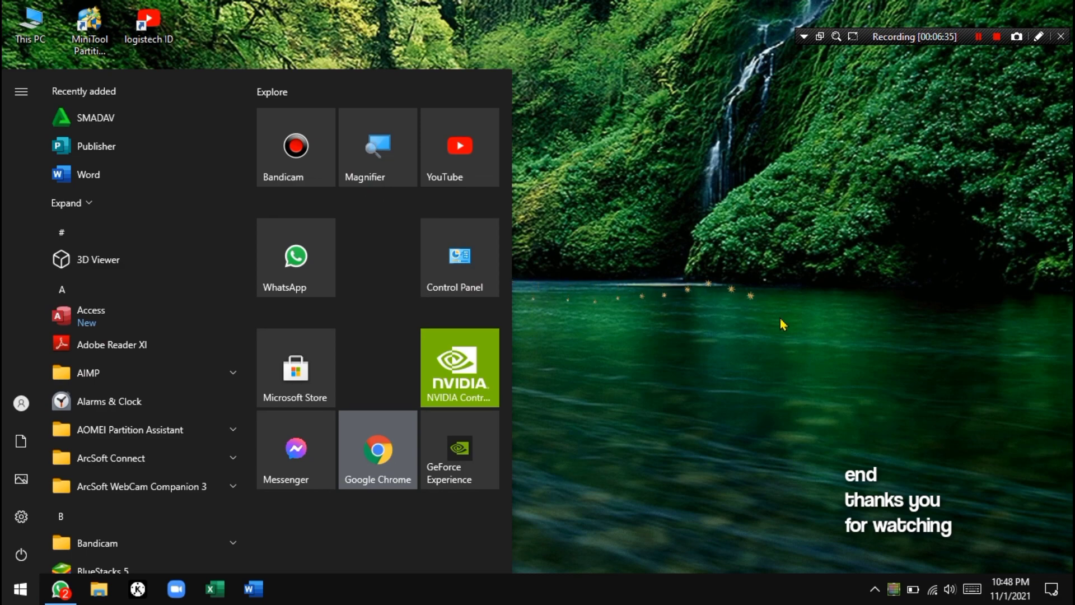
pyautogui.click(792, 347)
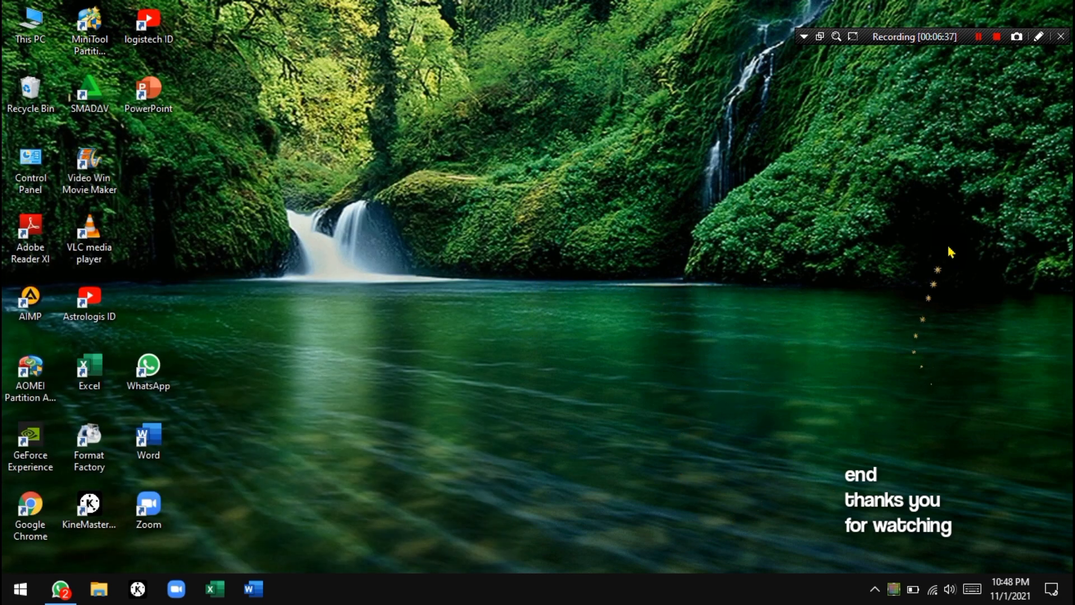